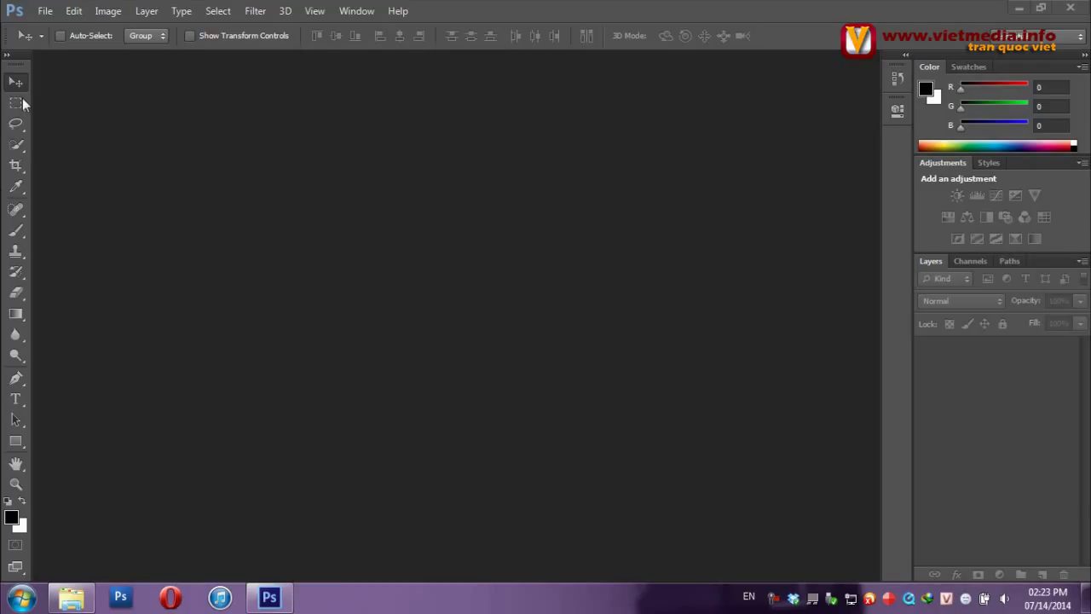
Open 360309-admin23.jpg from the WALLPAPER folder through File > Open
click(42, 11)
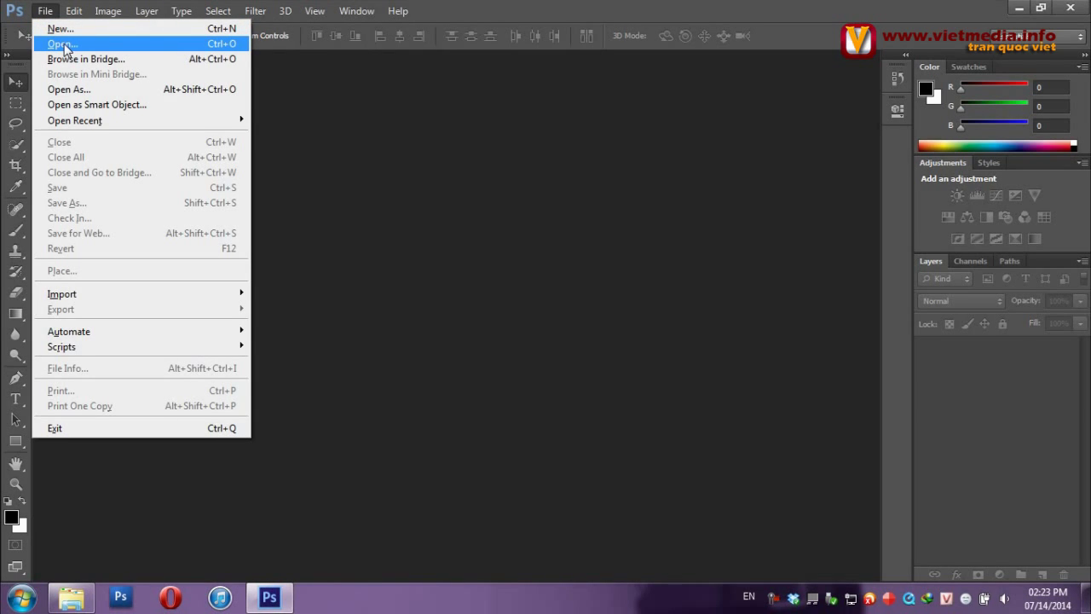
click(64, 44)
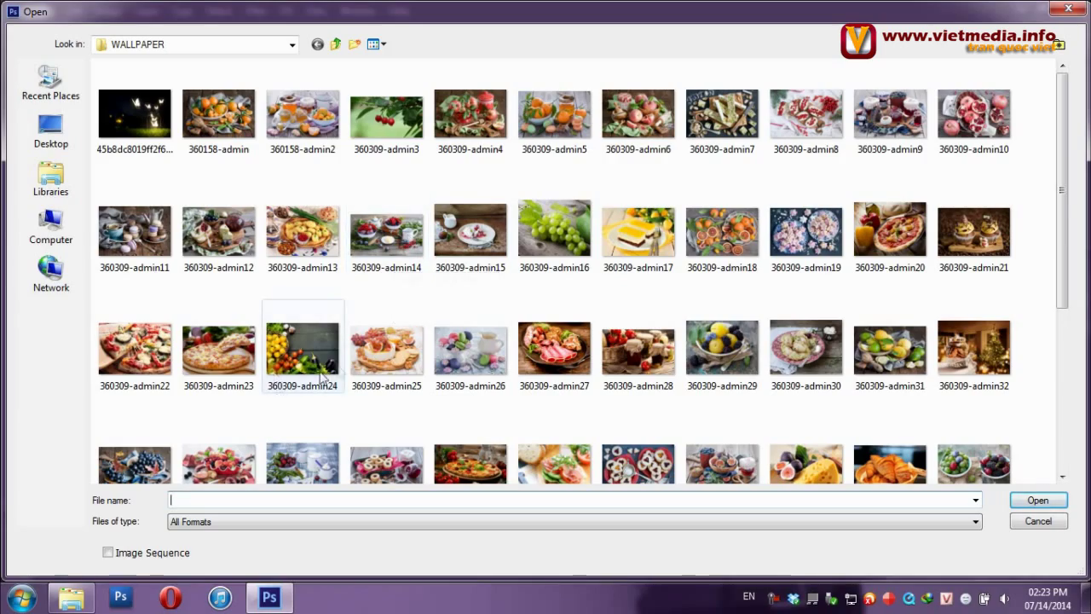
double_click(209, 359)
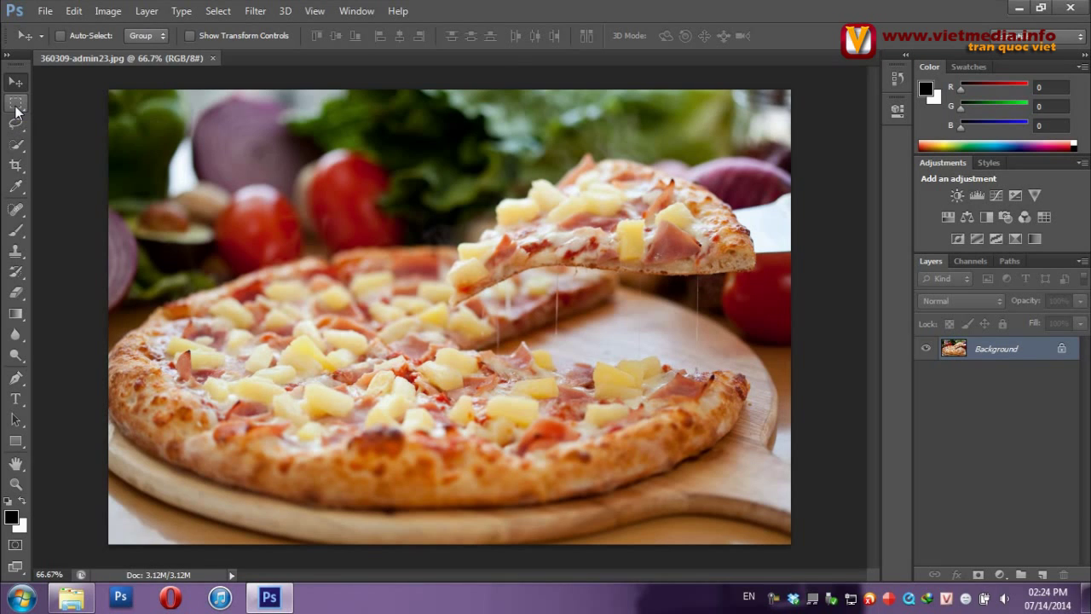
Drag rectangular marquee selections over the onion and tomato, then over the lifted slice
click(16, 107)
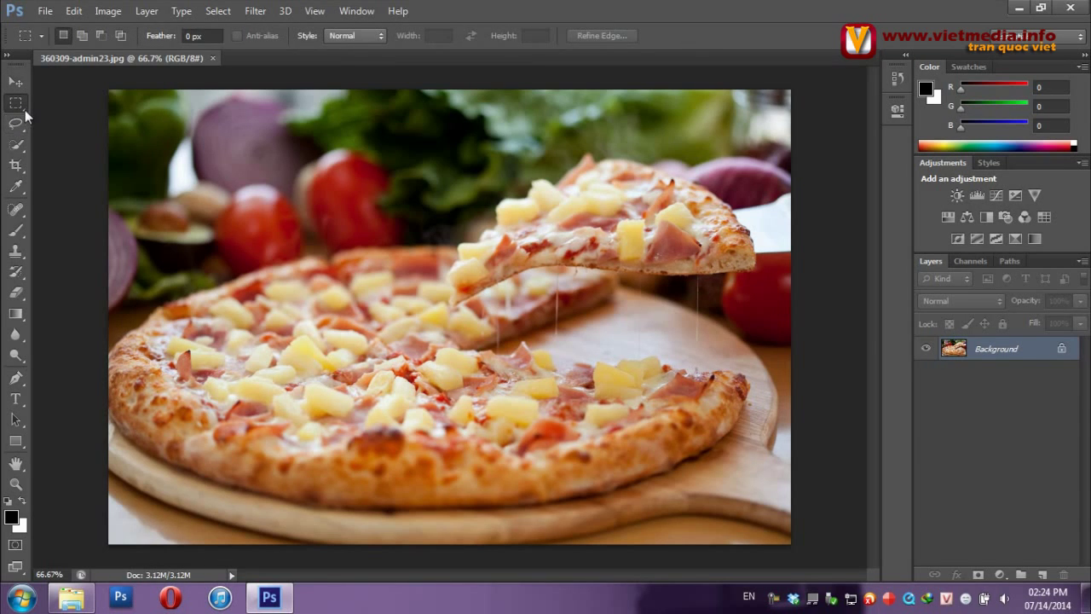
right_click(25, 112)
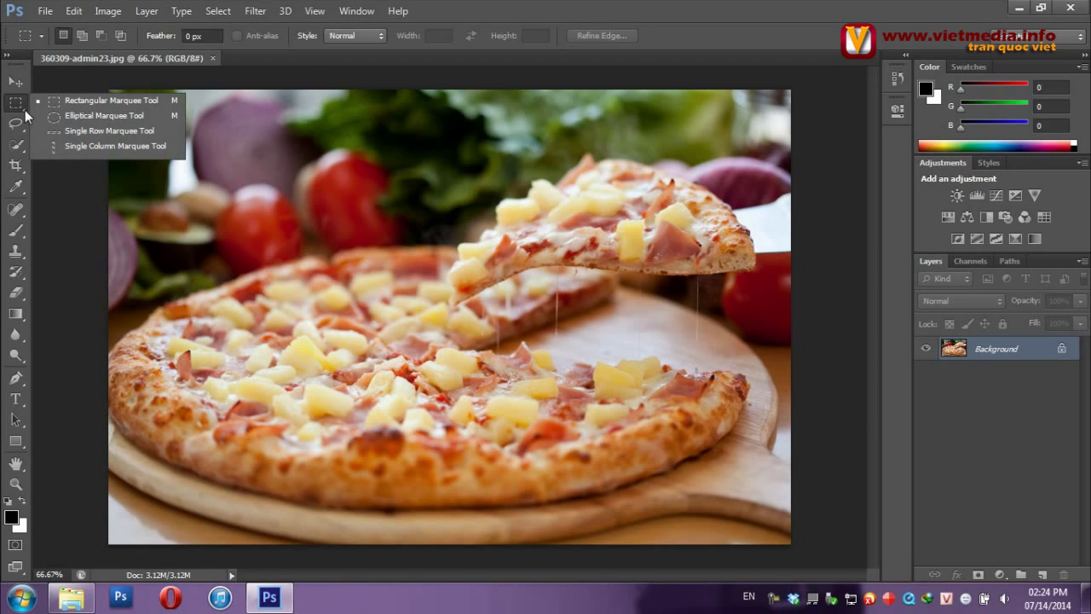
click(68, 100)
drag(175, 133, 320, 263)
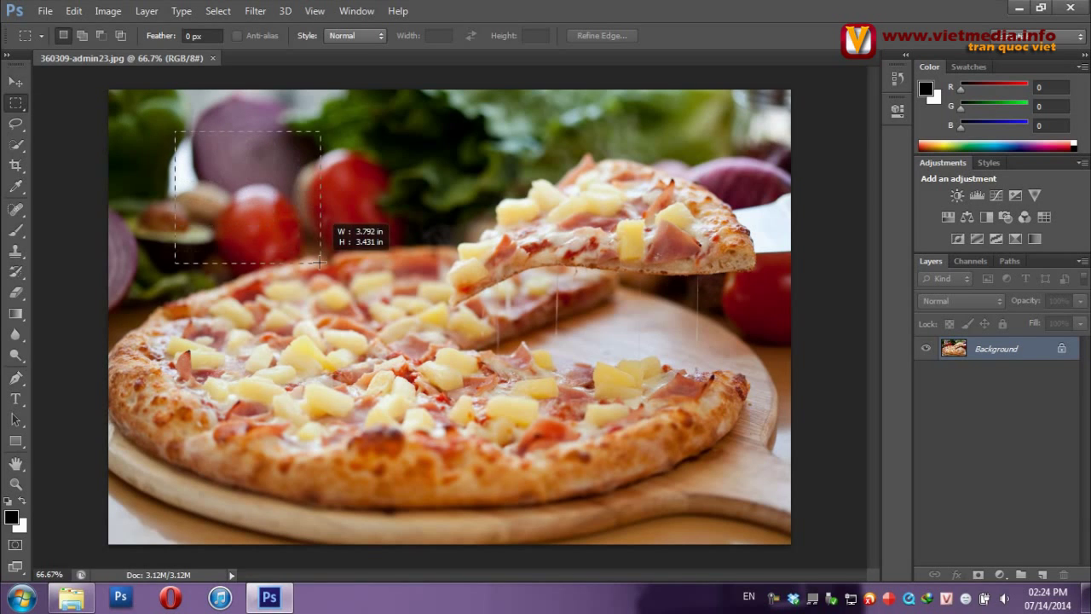
drag(358, 146, 662, 224)
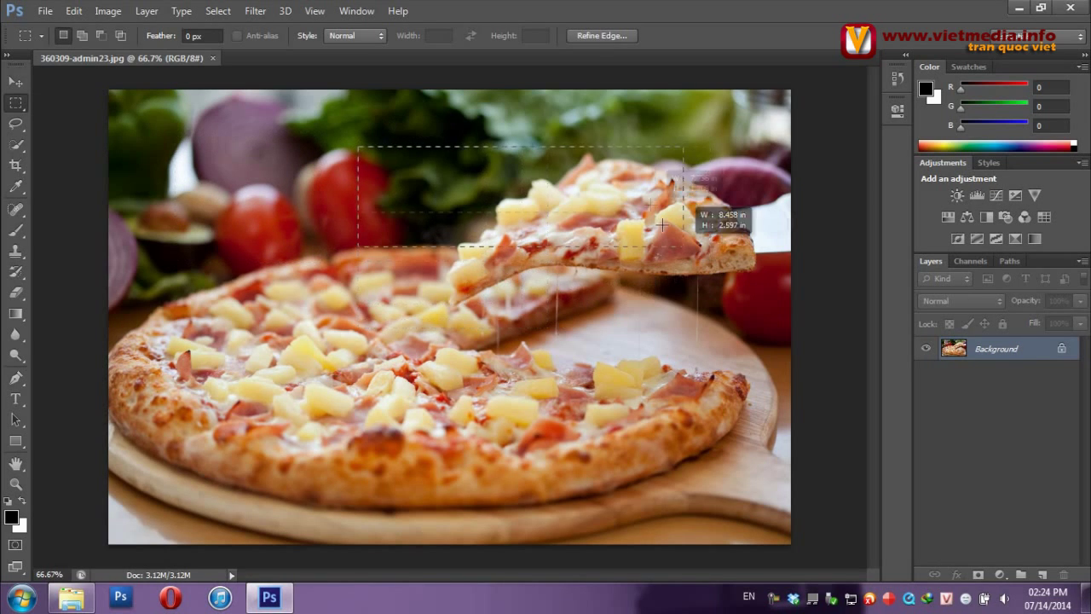
mouse_move(663, 224)
mouse_down()
mouse_move(626, 272)
mouse_move(641, 387)
mouse_up()
Switch to the Elliptical Marquee and select an oval around the lifted slice
right_click(19, 110)
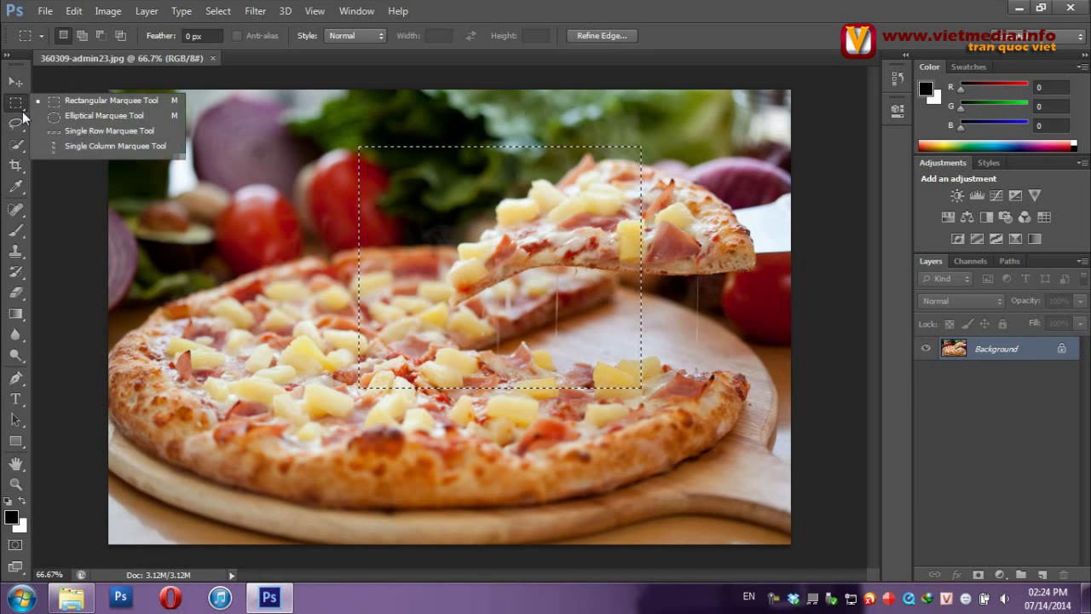
click(55, 115)
mouse_move(227, 164)
mouse_down()
mouse_move(283, 239)
mouse_move(693, 358)
mouse_move(751, 398)
mouse_up()
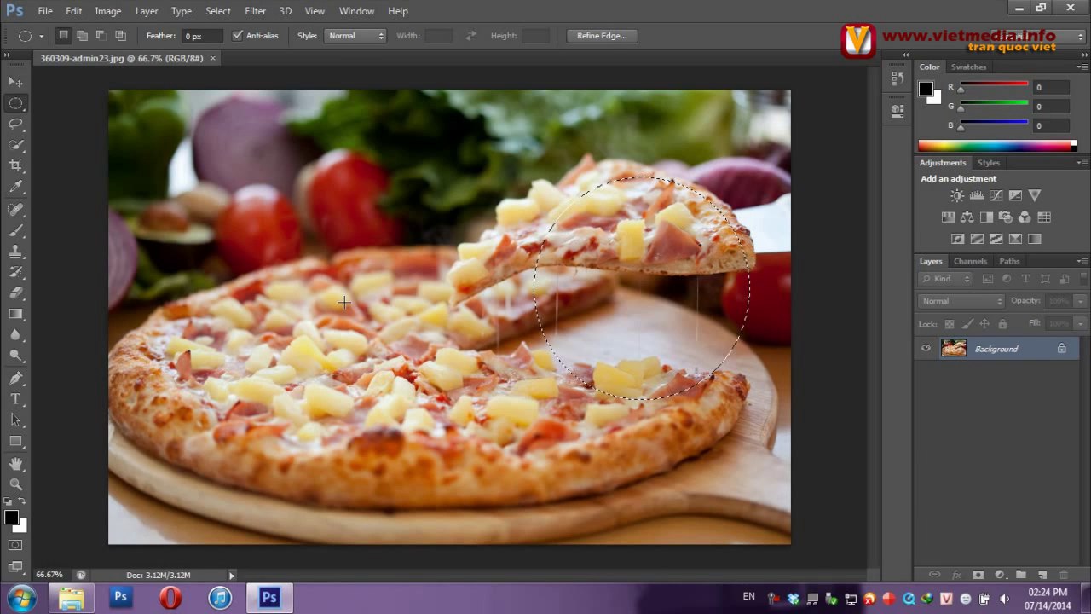
right_click(24, 107)
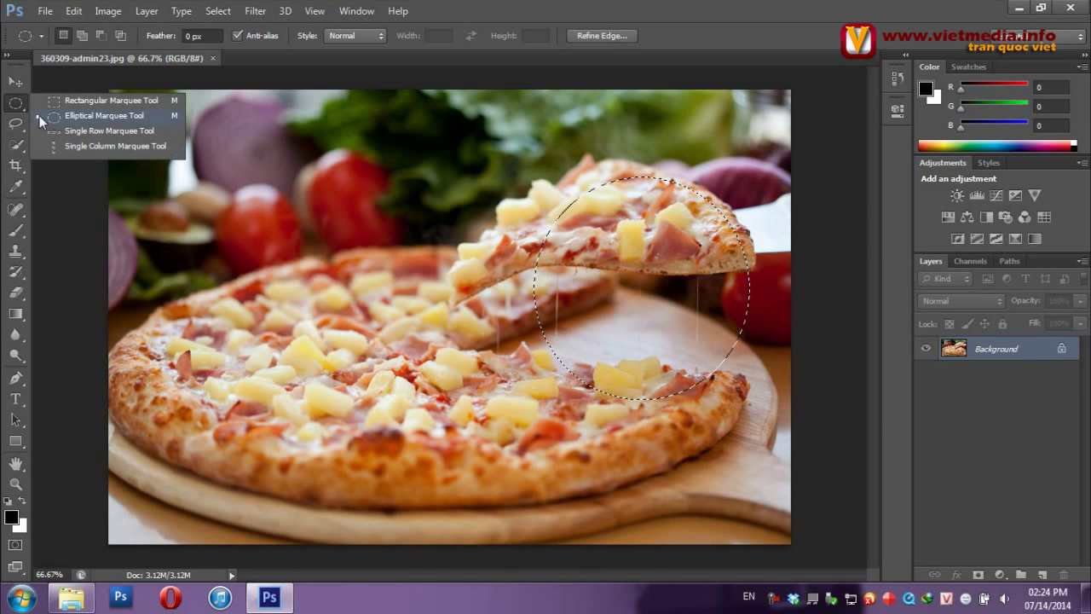
Make a single-row selection, then a one-pixel single-column selection through the pizza's left
click(78, 135)
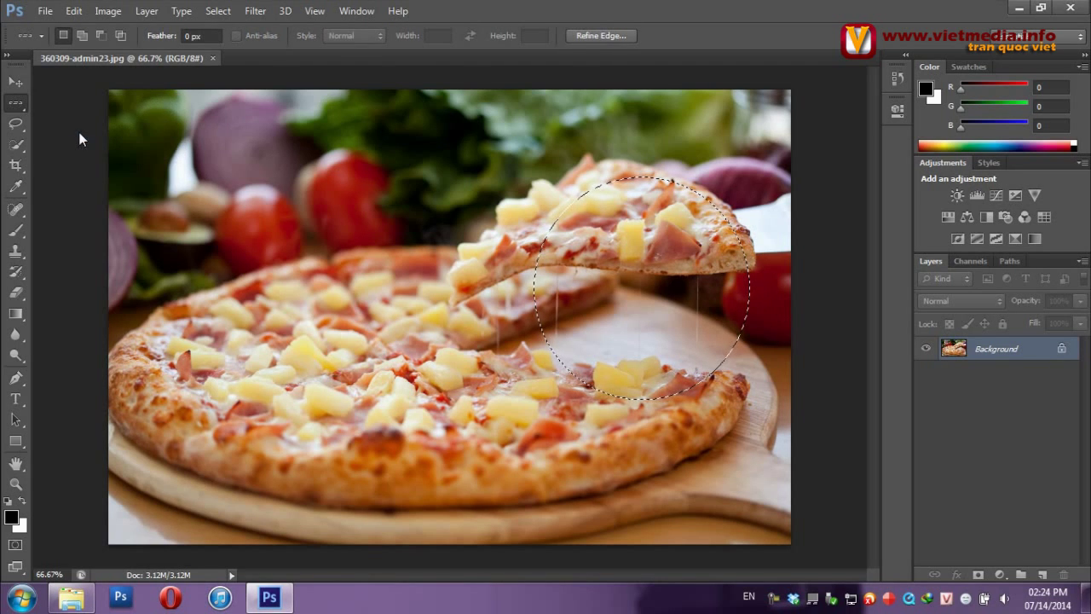
click(187, 171)
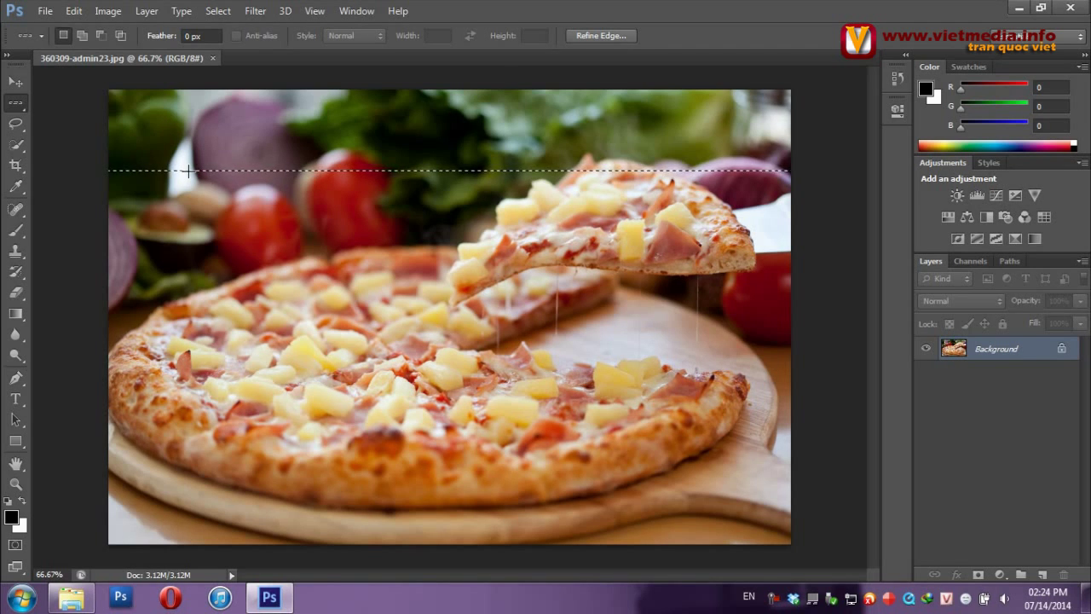
right_click(15, 102)
click(59, 141)
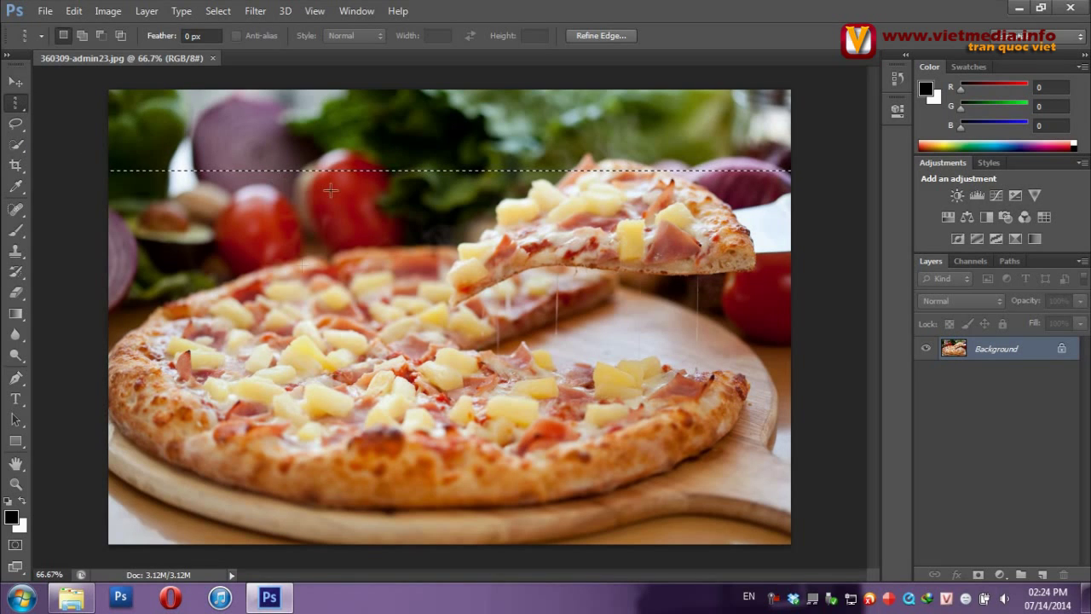
click(301, 265)
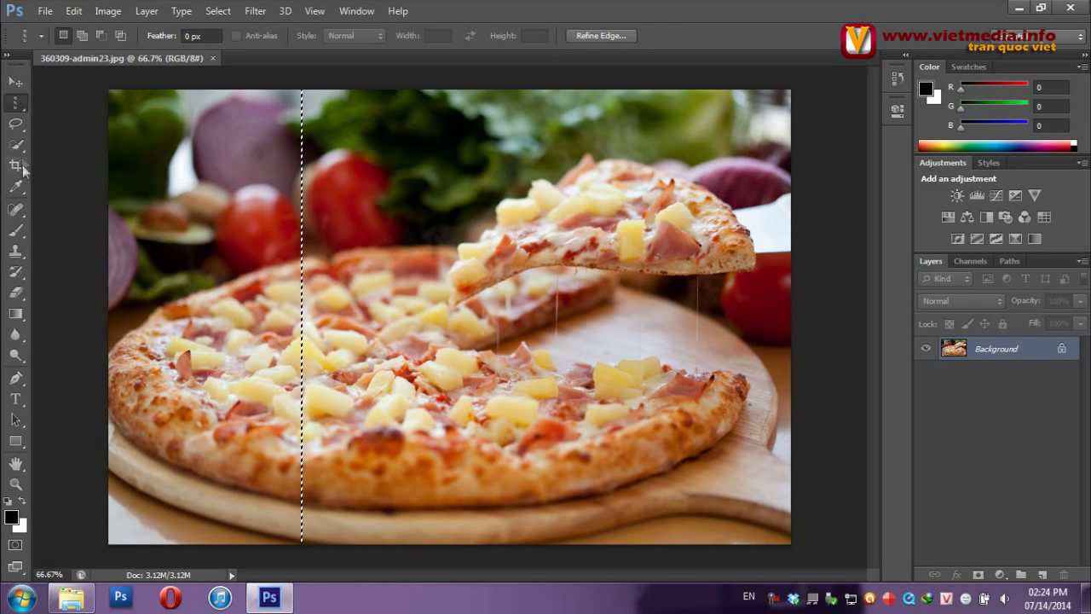
right_click(20, 108)
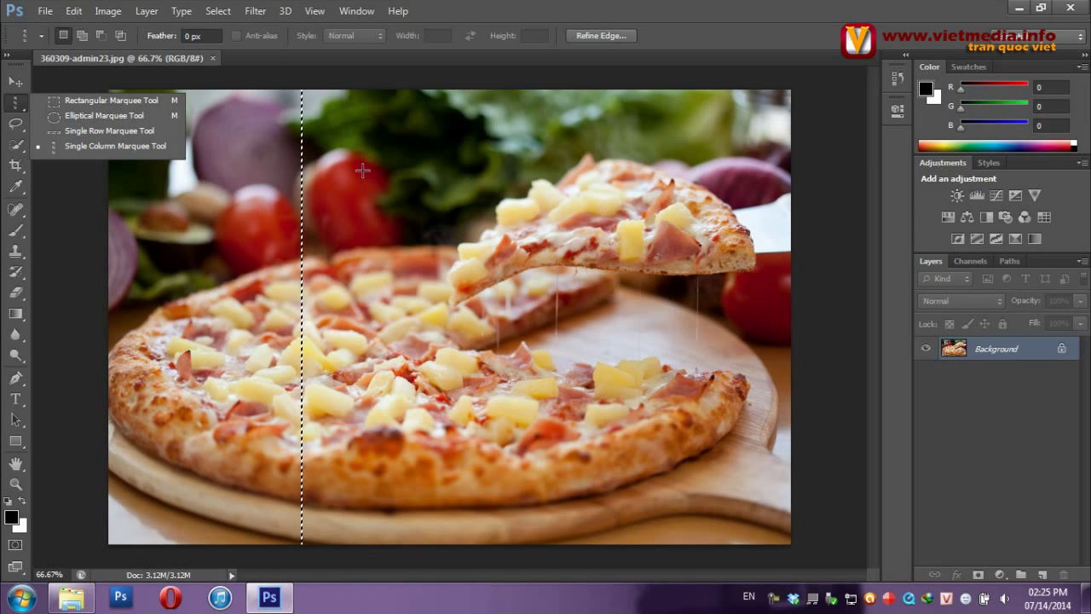
click(12, 126)
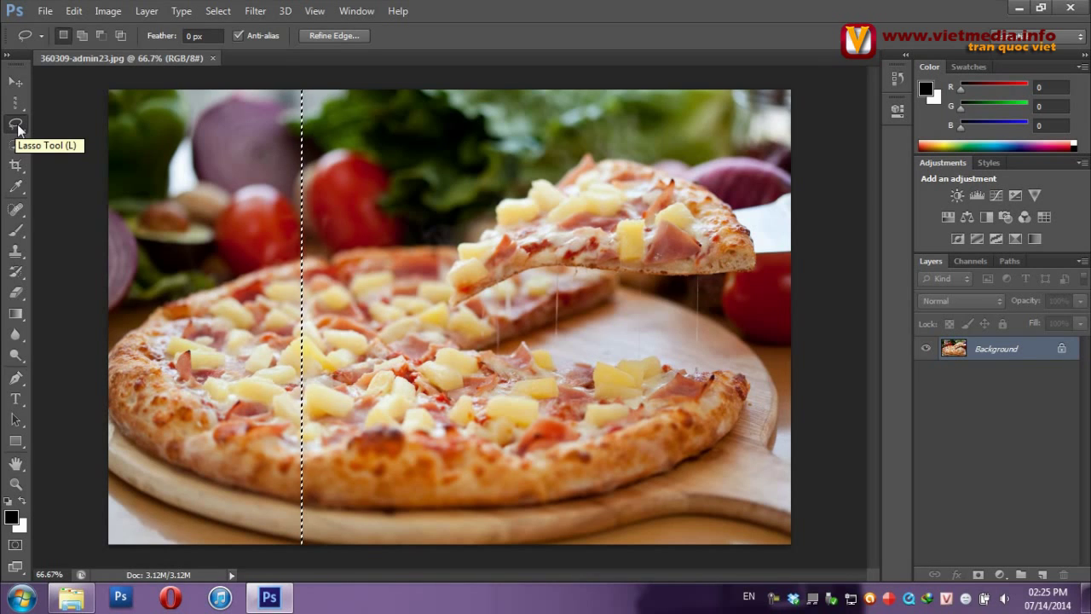
Choose the plain Lasso Tool from the lasso tool flyout
right_click(18, 129)
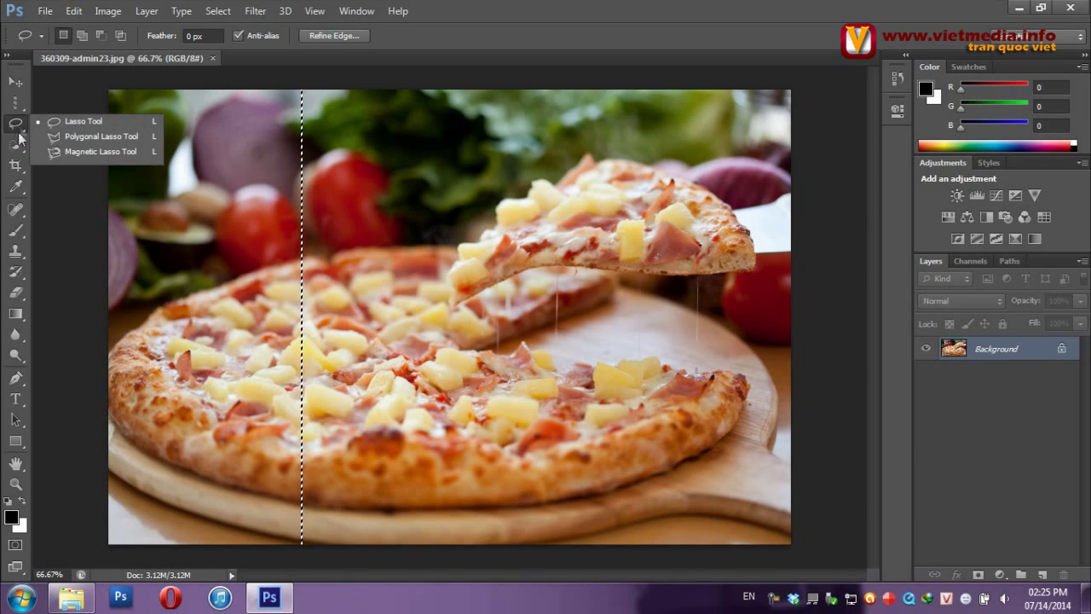
click(20, 130)
right_click(21, 132)
click(24, 128)
right_click(24, 128)
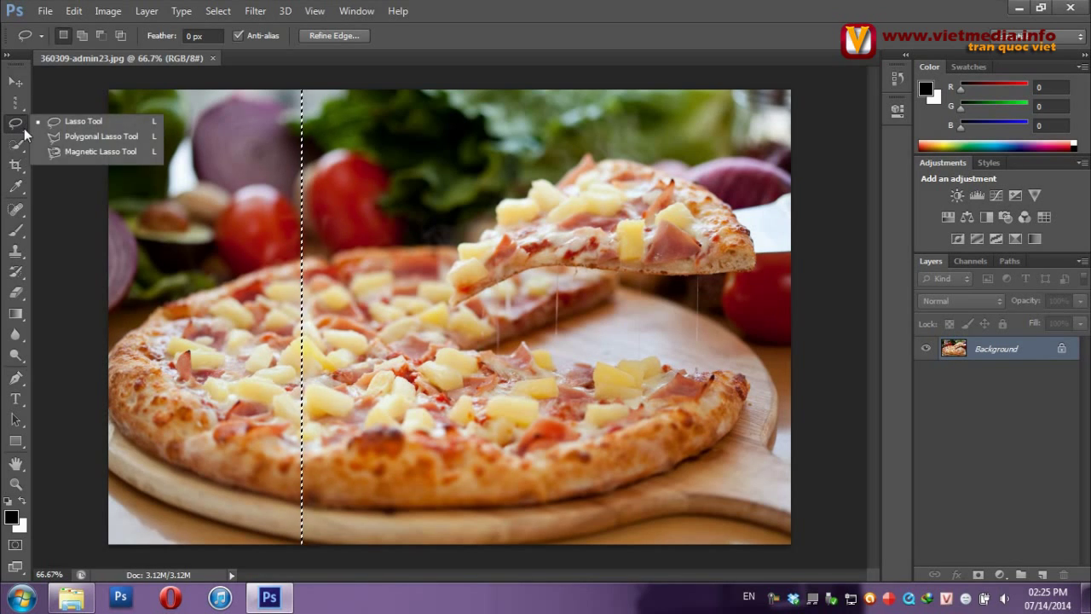
click(24, 128)
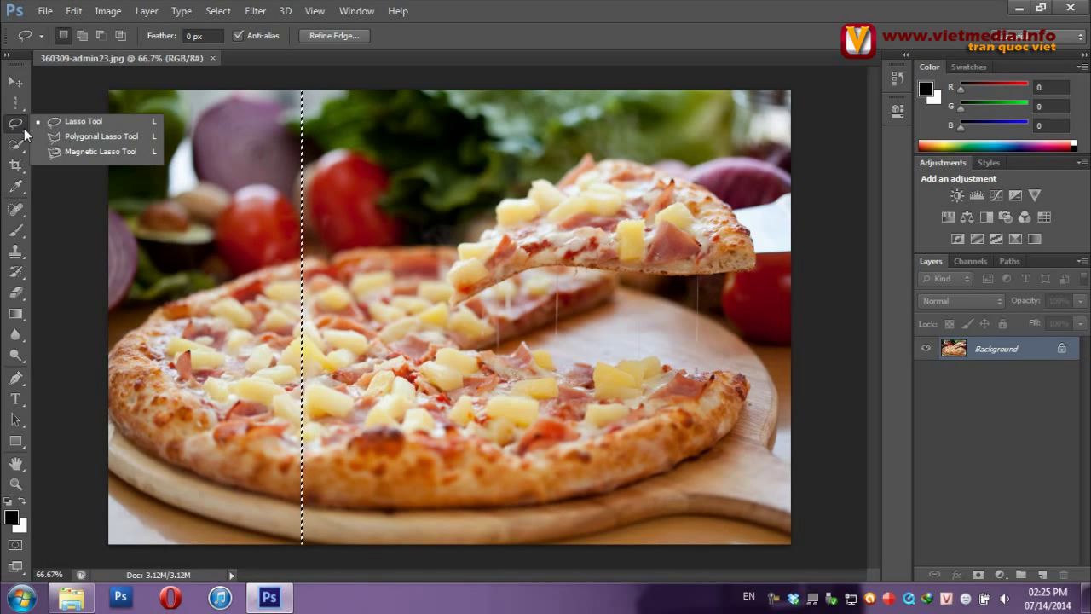
click(25, 128)
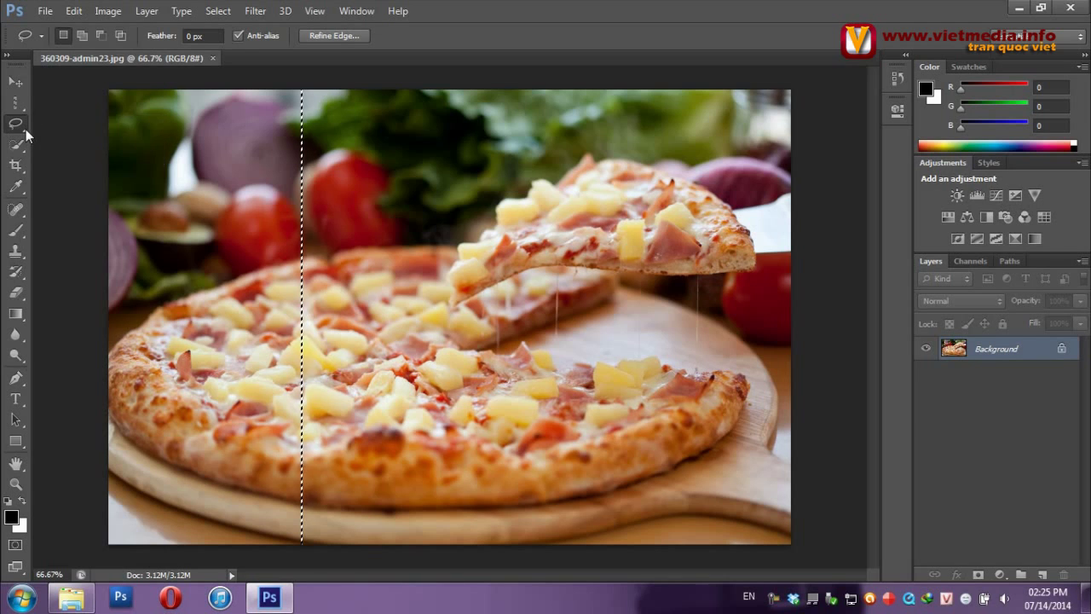
right_click(25, 129)
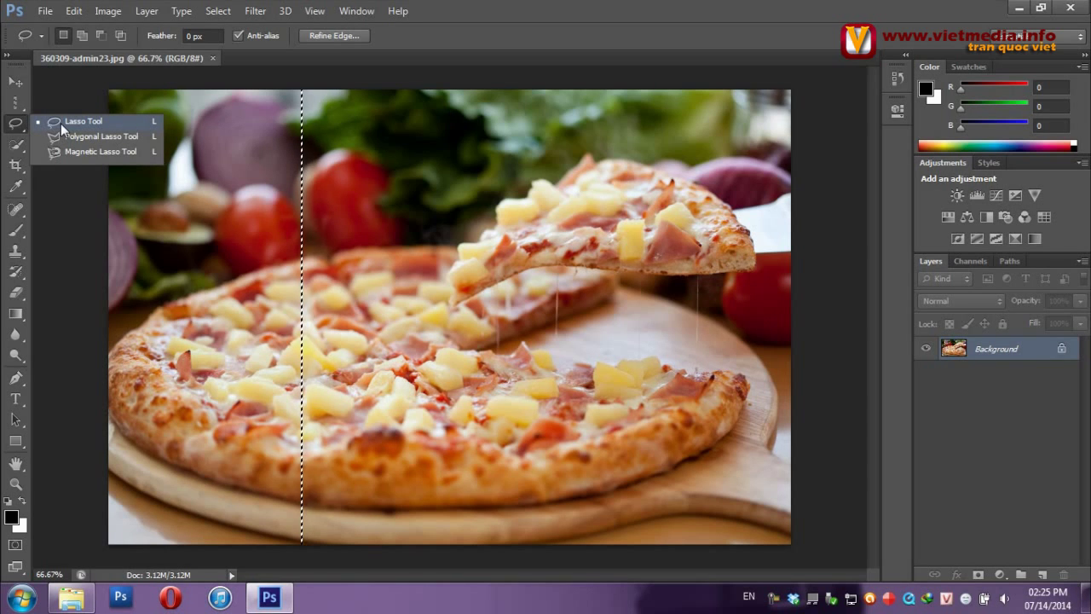
click(60, 123)
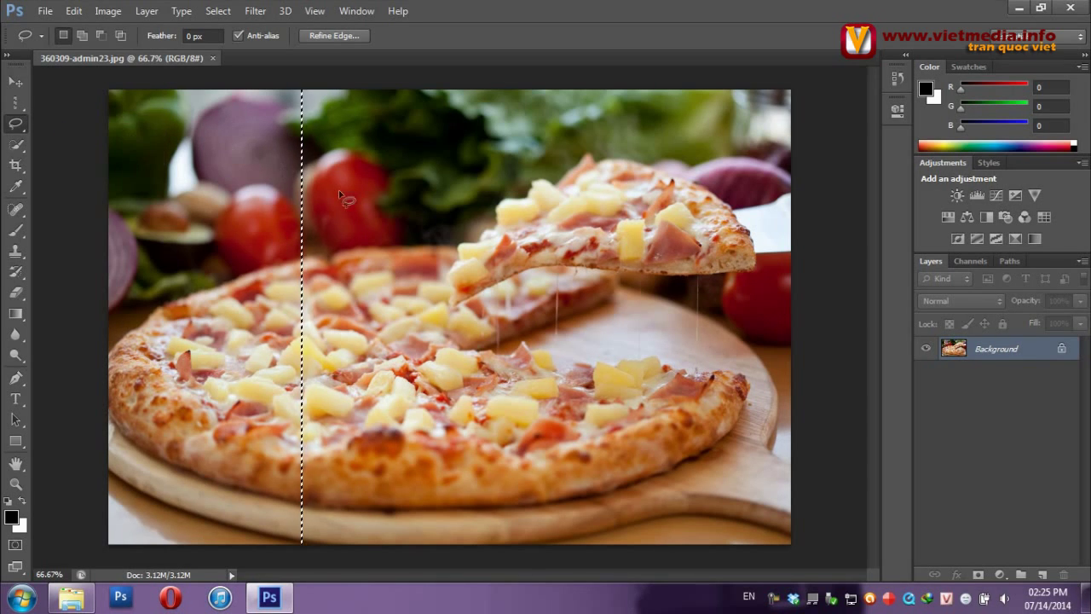
Trace freehand lasso outlines over the lifted slice and the pizza's middle
click(373, 194)
mouse_move(373, 194)
mouse_down()
mouse_move(183, 190)
mouse_move(375, 193)
mouse_up()
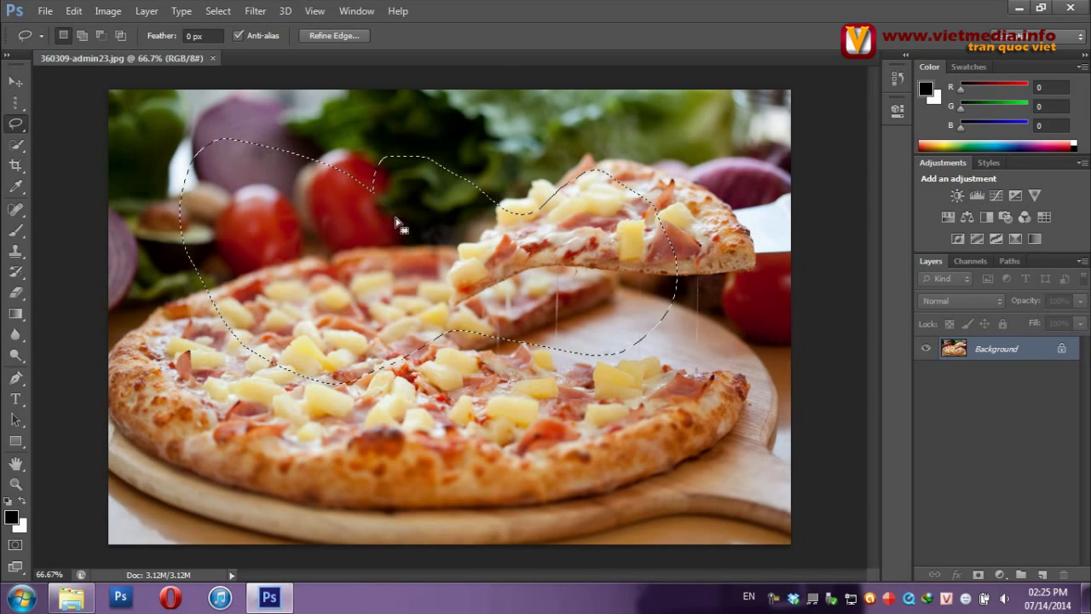
mouse_move(480, 142)
mouse_down()
mouse_move(465, 388)
mouse_move(417, 166)
mouse_move(483, 154)
mouse_up()
mouse_move(373, 223)
mouse_down()
mouse_move(362, 250)
mouse_move(346, 253)
mouse_up()
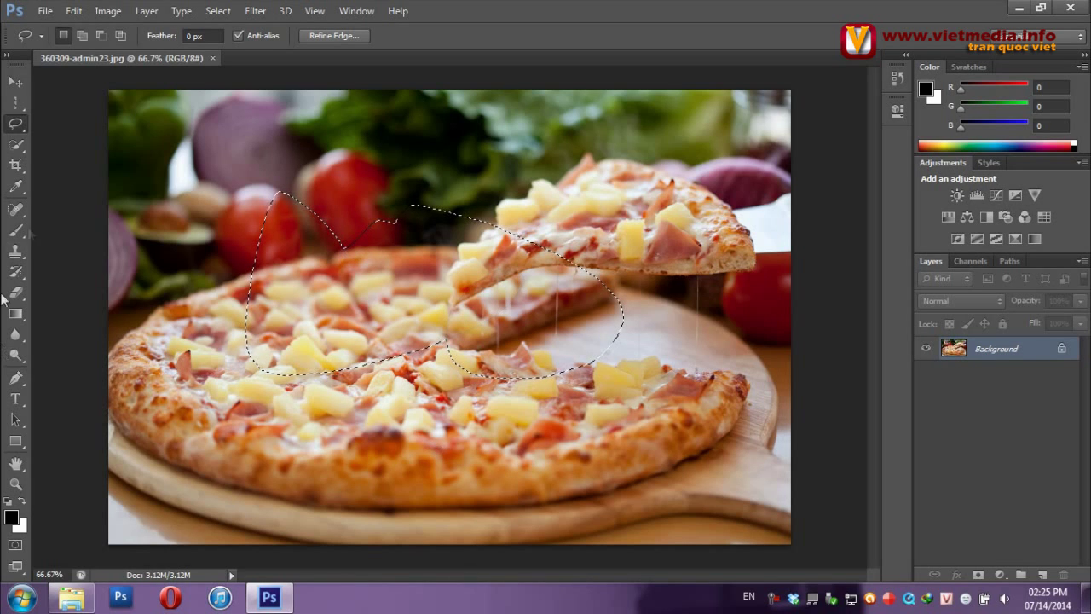
right_click(23, 129)
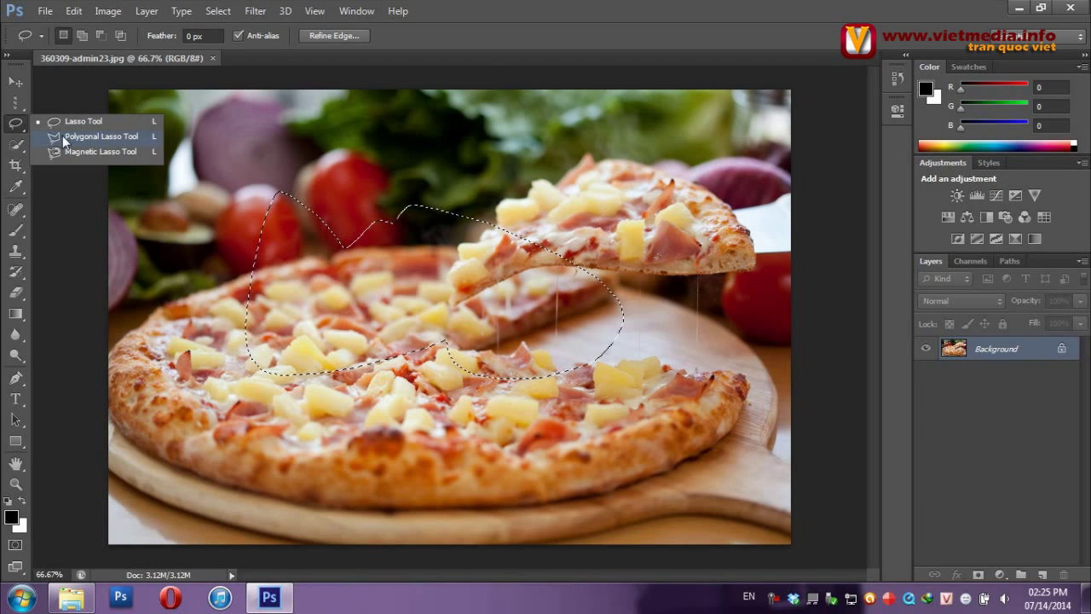
Place Polygonal Lasso corners across the top and right side of the lifted slice
click(62, 136)
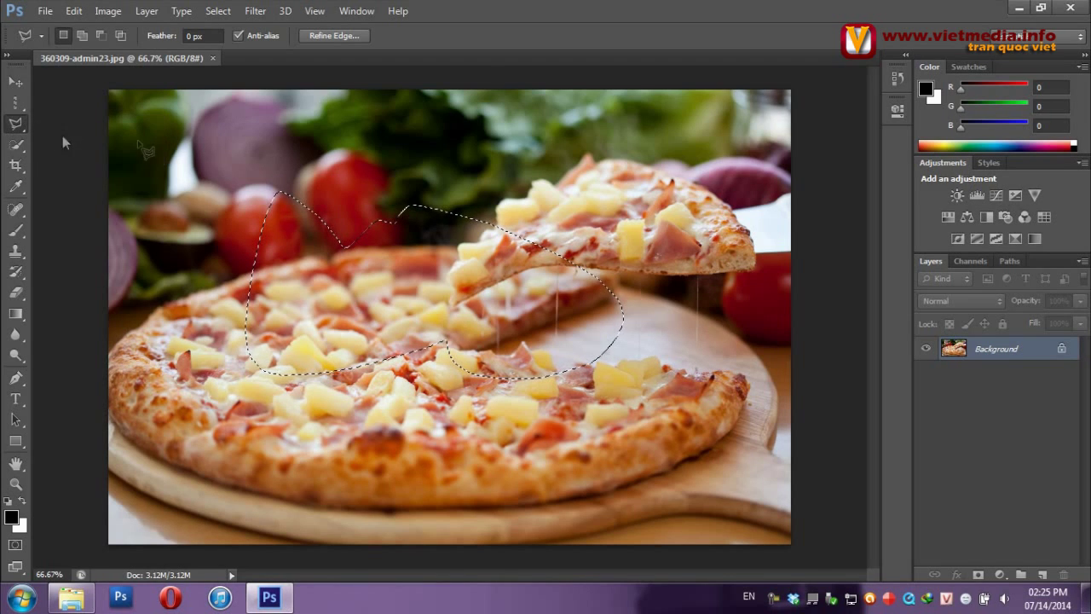
click(227, 167)
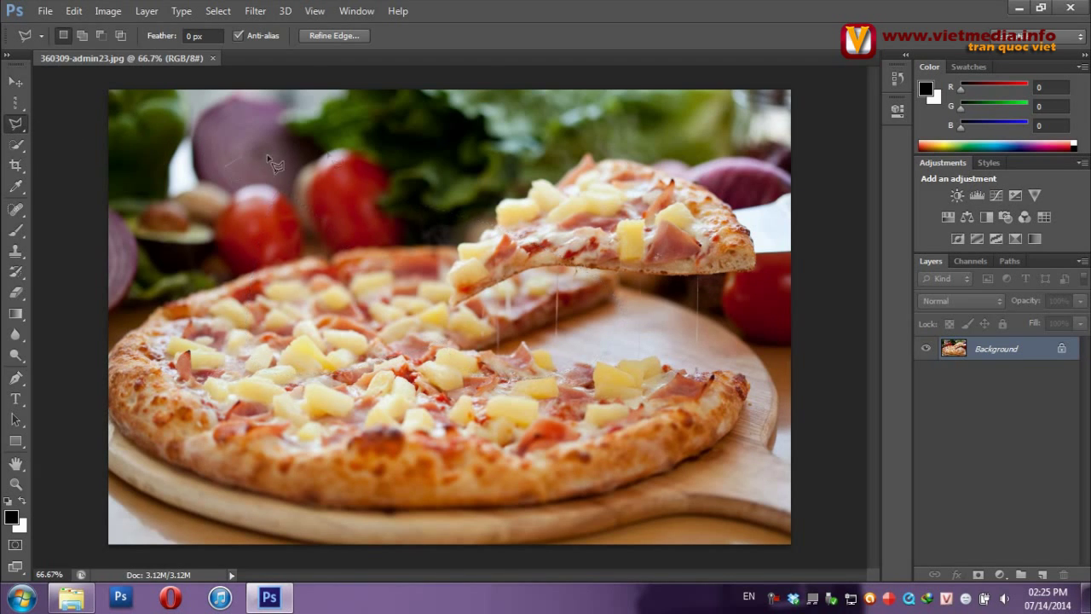
click(367, 143)
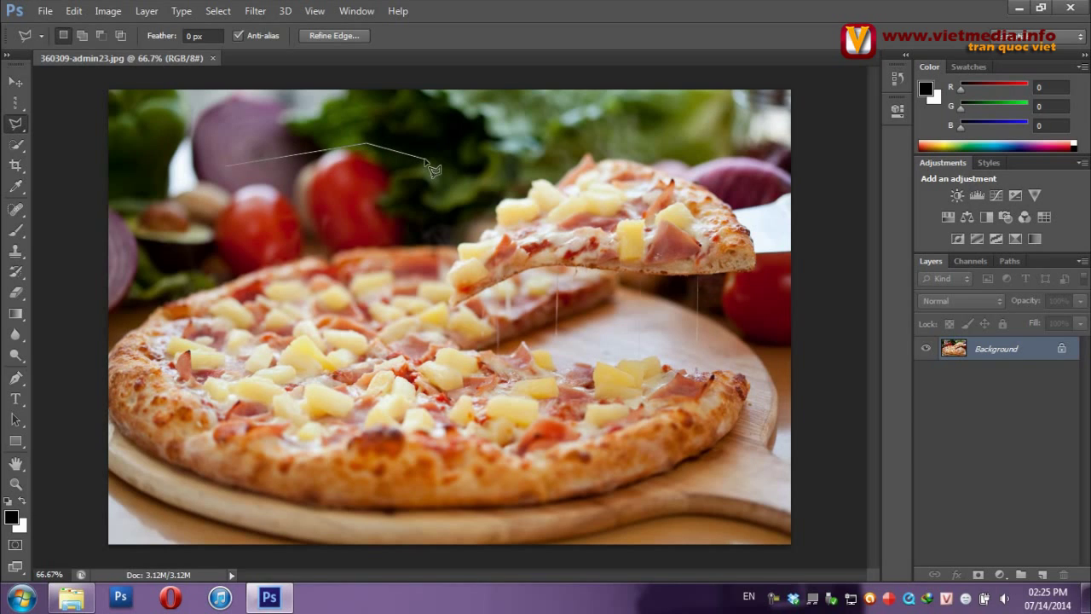
click(483, 179)
click(624, 134)
click(762, 185)
click(748, 236)
Close the polygon around the slice's base, then deselect with Ctrl+D
click(767, 341)
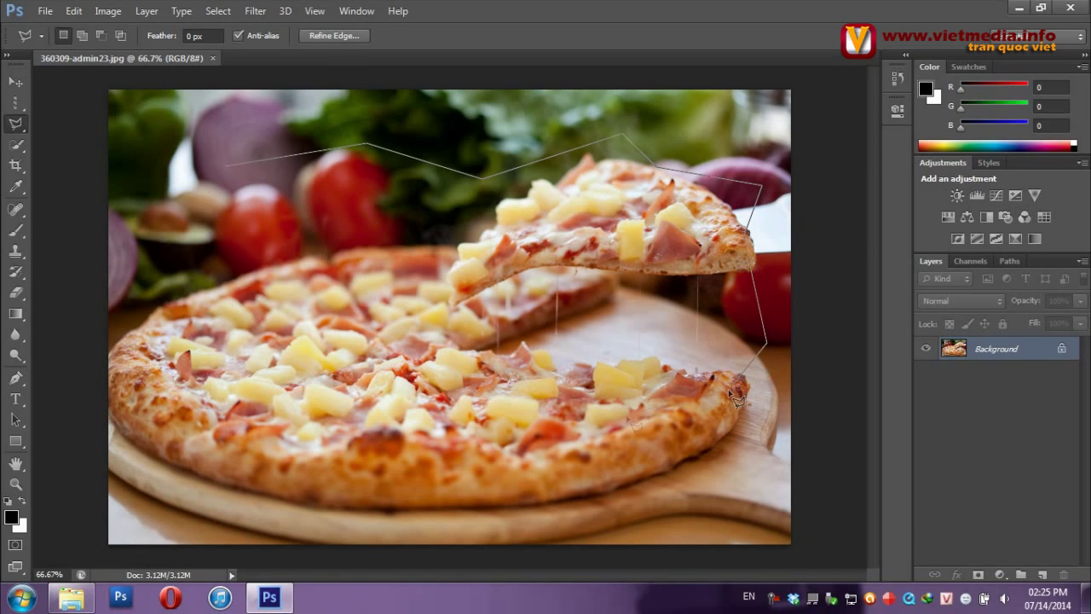
click(740, 378)
click(490, 419)
click(439, 372)
click(341, 371)
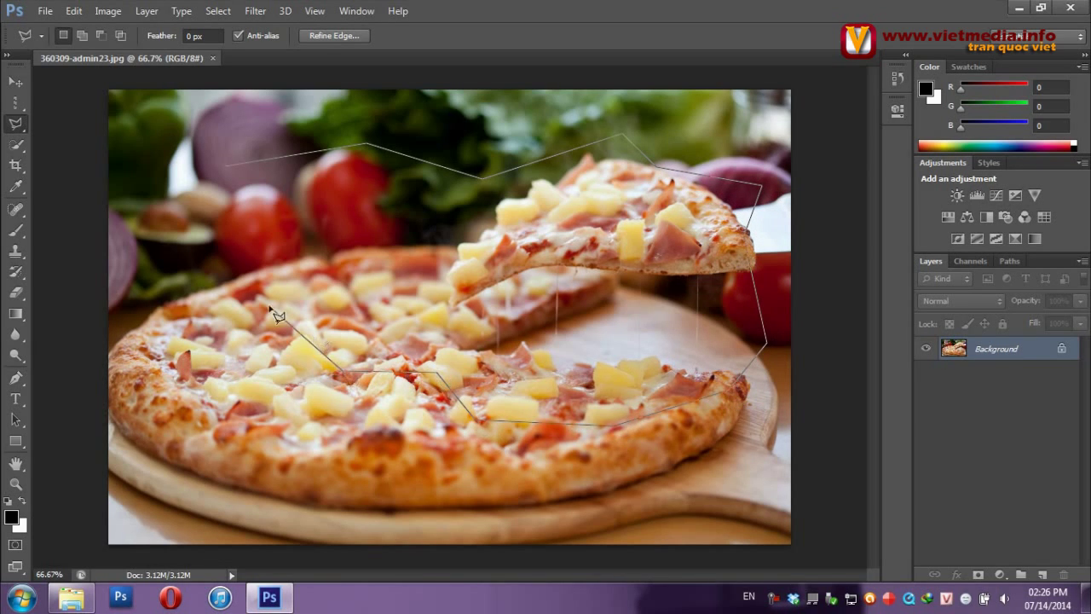
click(267, 303)
click(227, 168)
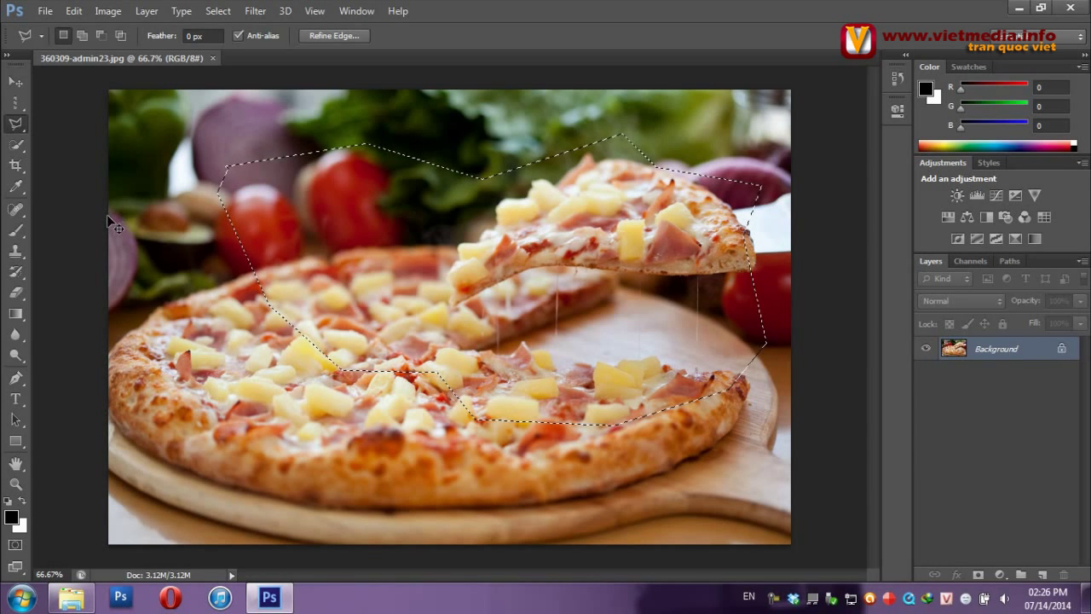
key(ctrl+d)
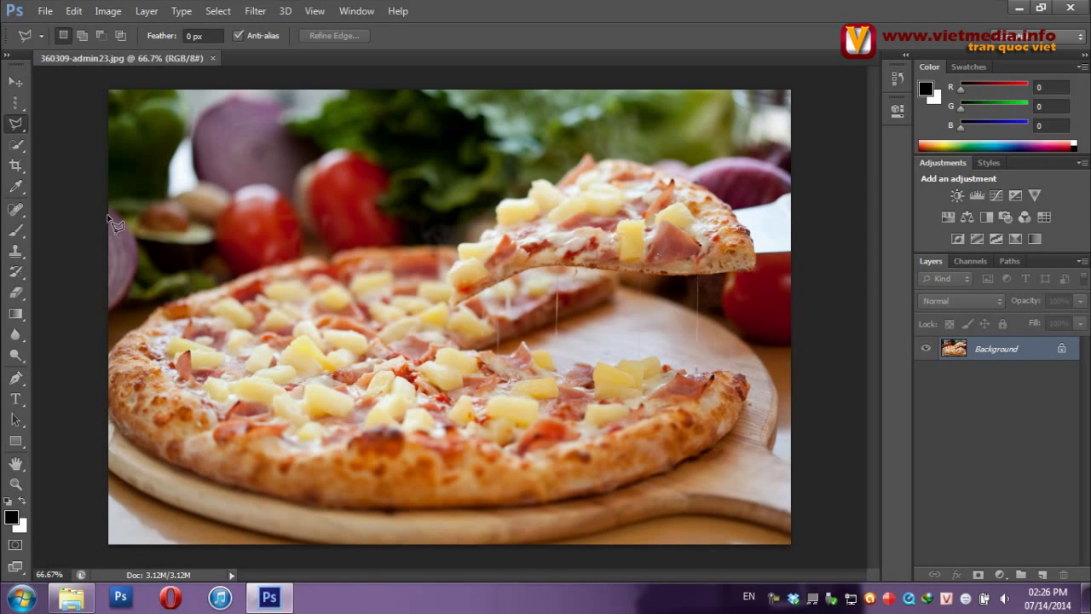
Trace the lifted slice's edge with the Magnetic Lasso and close the selection
right_click(26, 127)
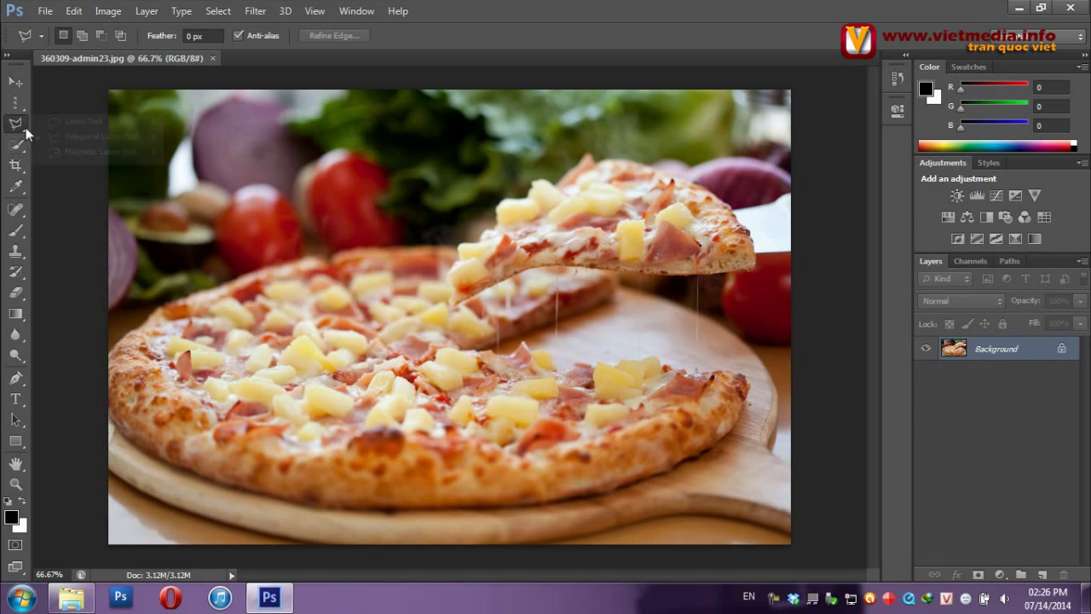
click(64, 153)
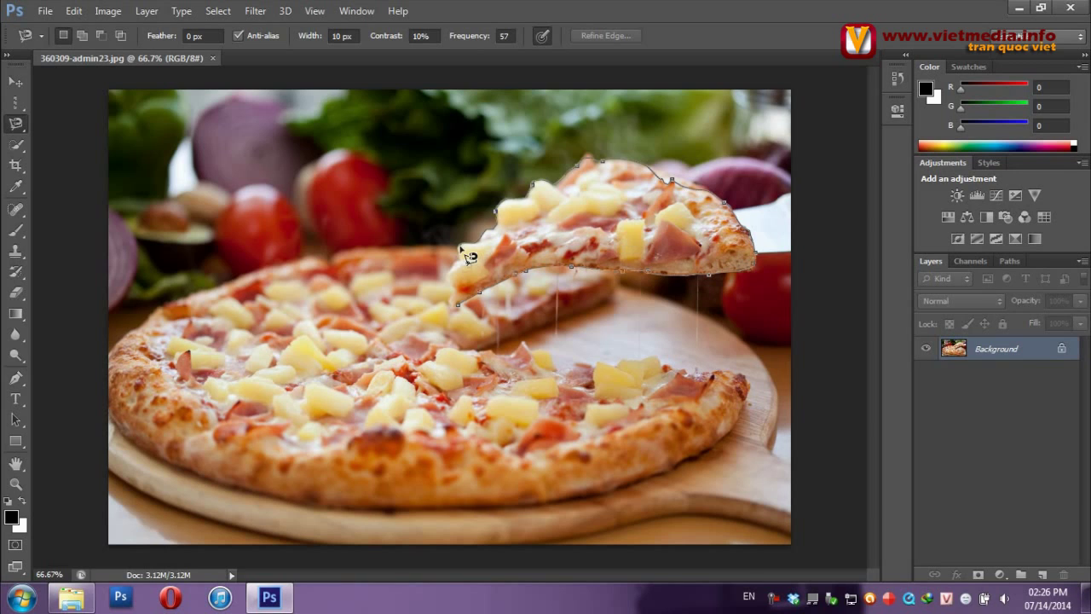
double_click(460, 314)
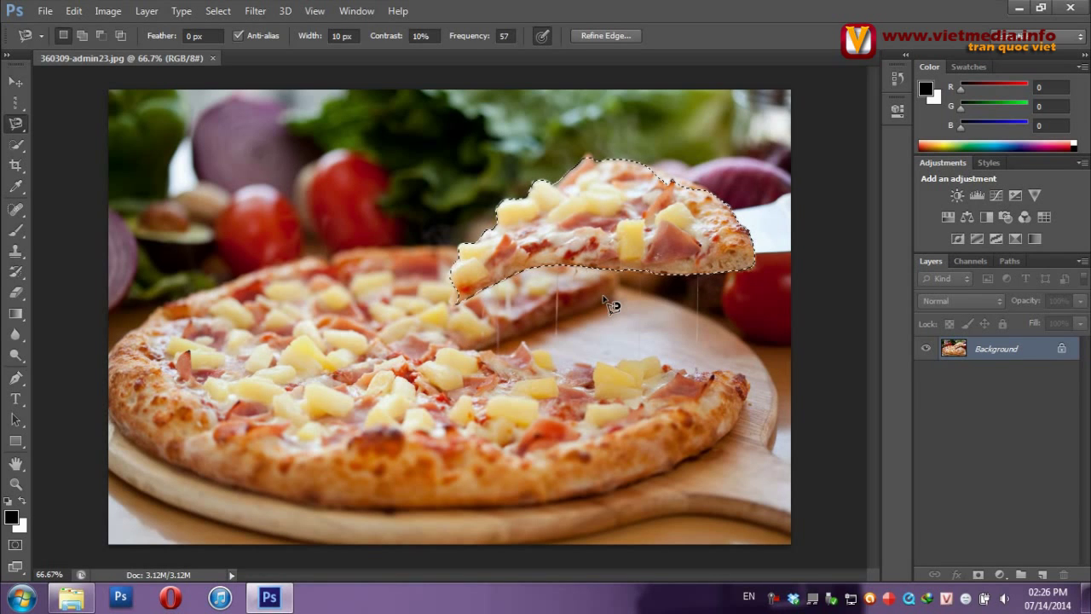
Pick the Quick Selection tool and clear the existing slice selection
click(19, 149)
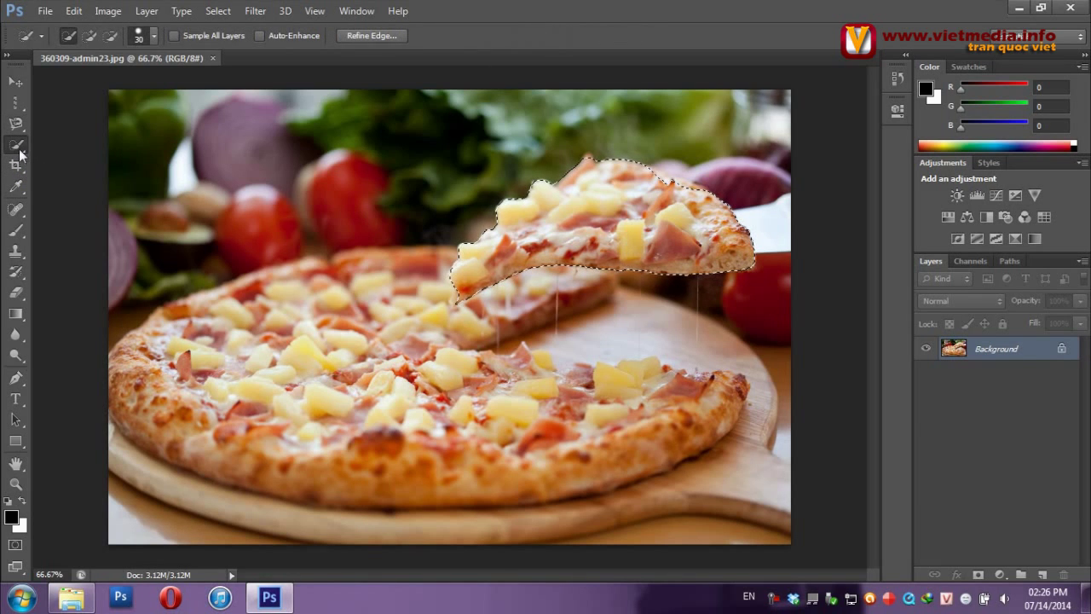
right_click(23, 154)
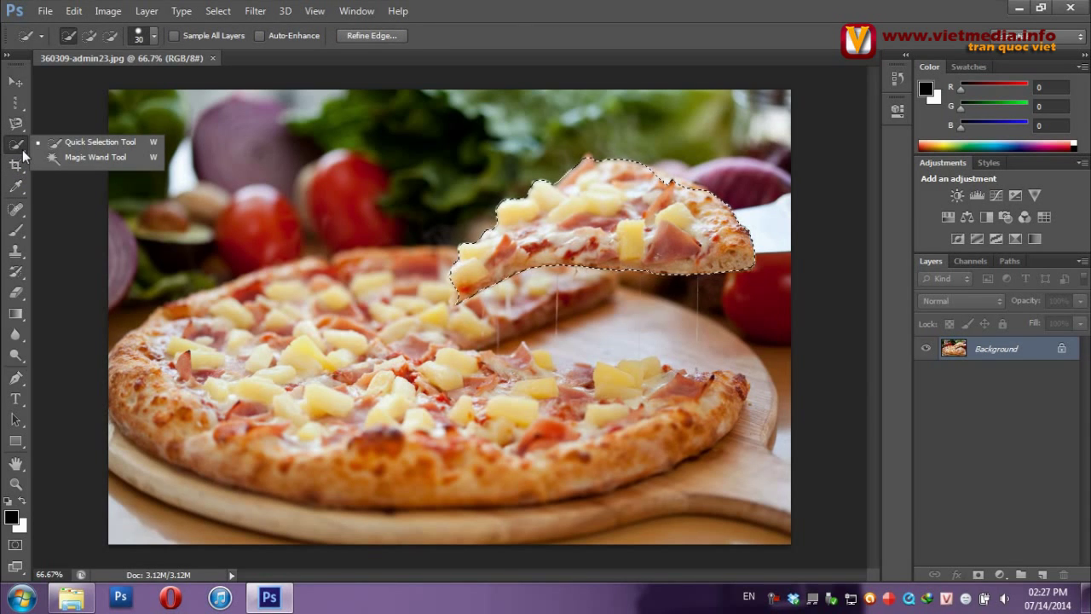
click(52, 198)
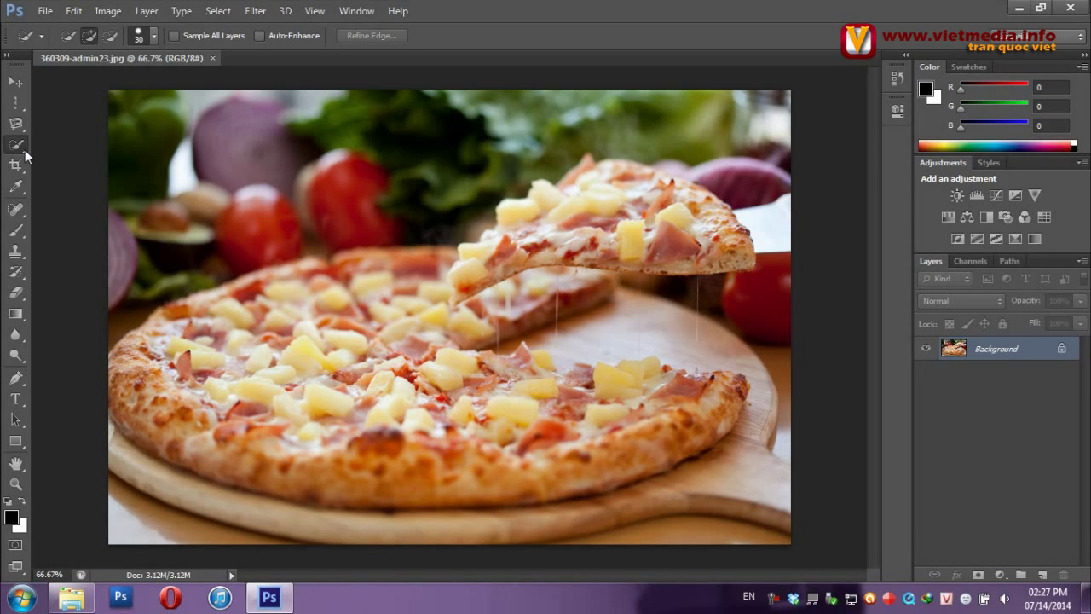
Paint a Quick Selection across the lifted slice, then switch to the Magic Wand
right_click(25, 150)
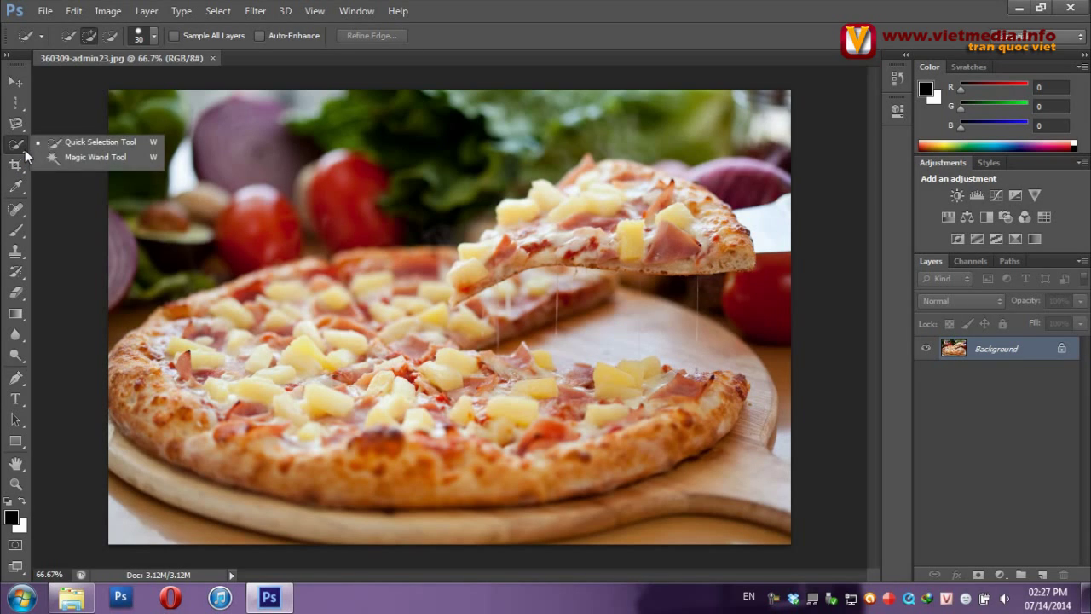
click(79, 143)
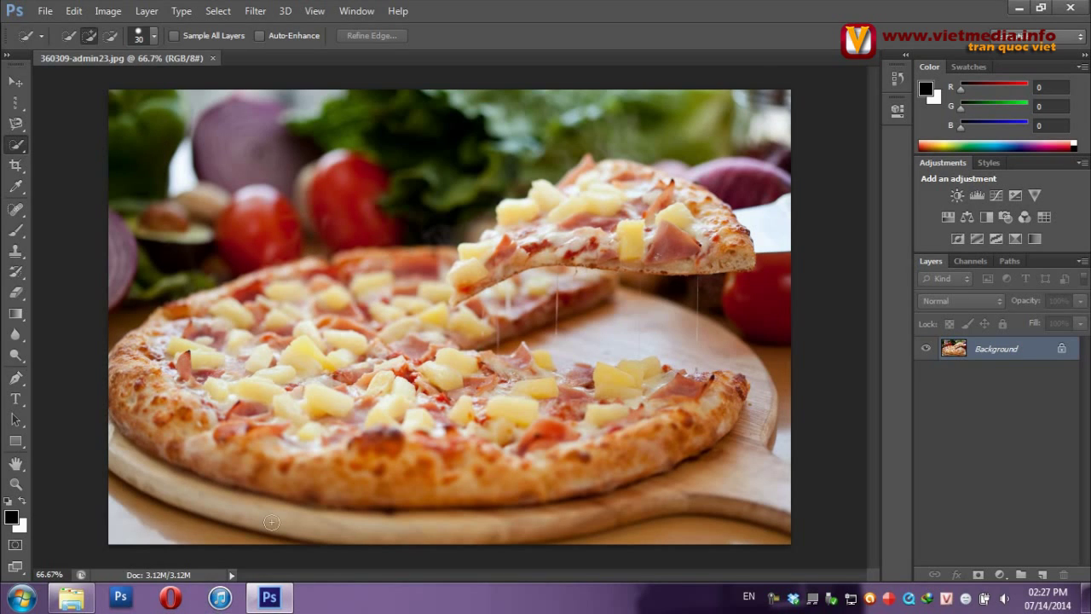
click(637, 236)
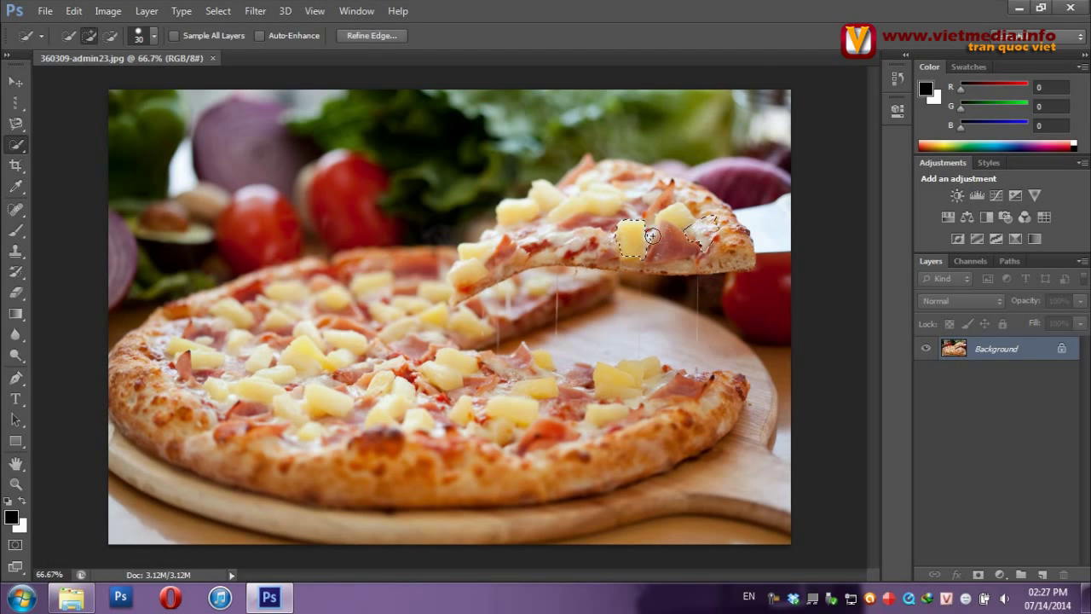
mouse_move(693, 232)
mouse_down()
mouse_move(713, 231)
mouse_move(597, 198)
mouse_move(474, 282)
mouse_move(474, 269)
mouse_up()
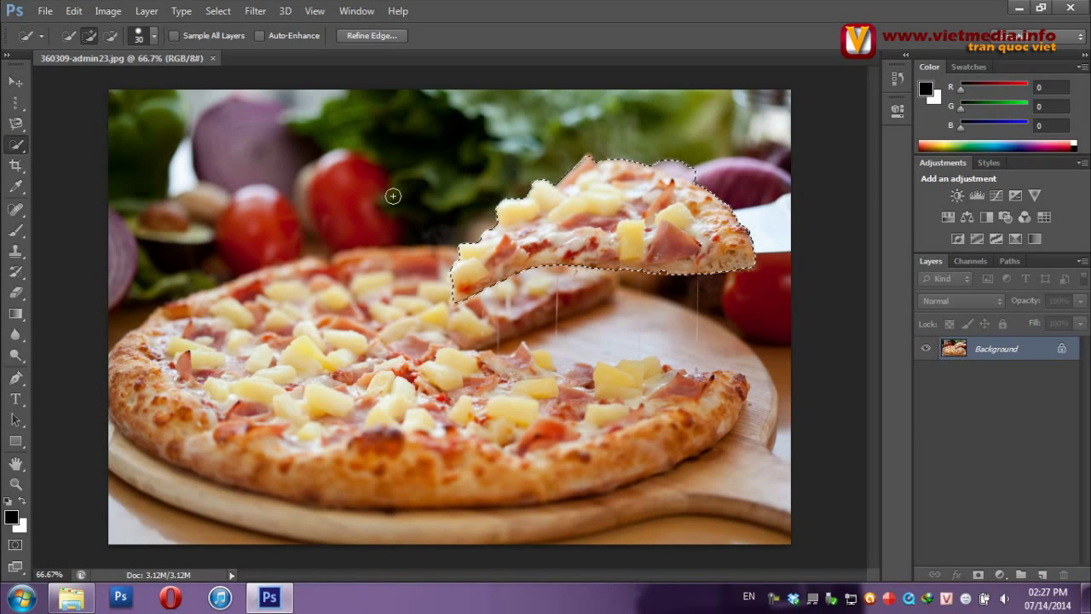
right_click(16, 147)
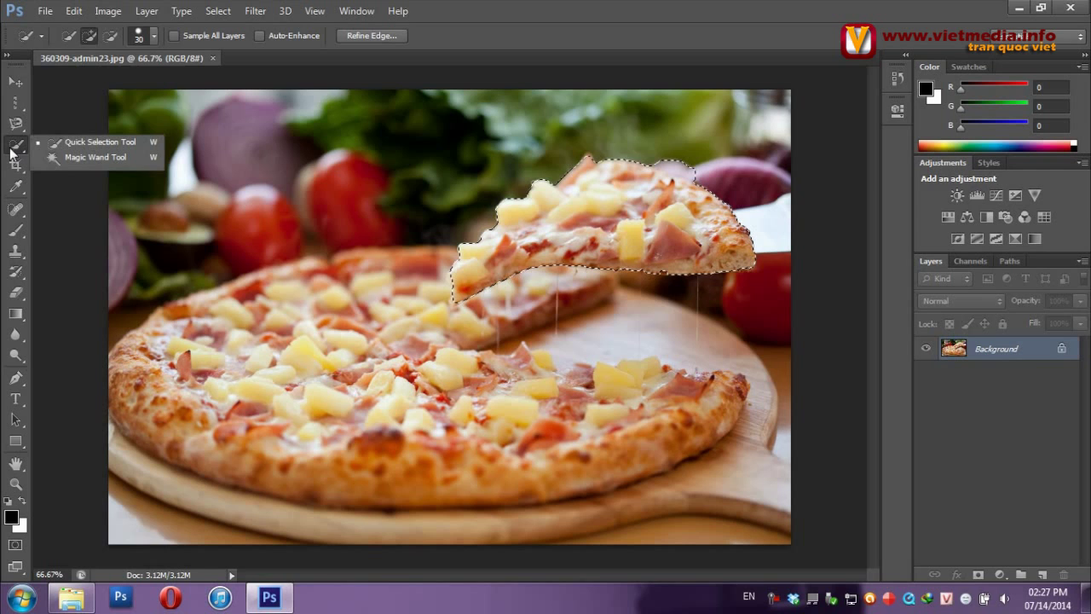
click(68, 162)
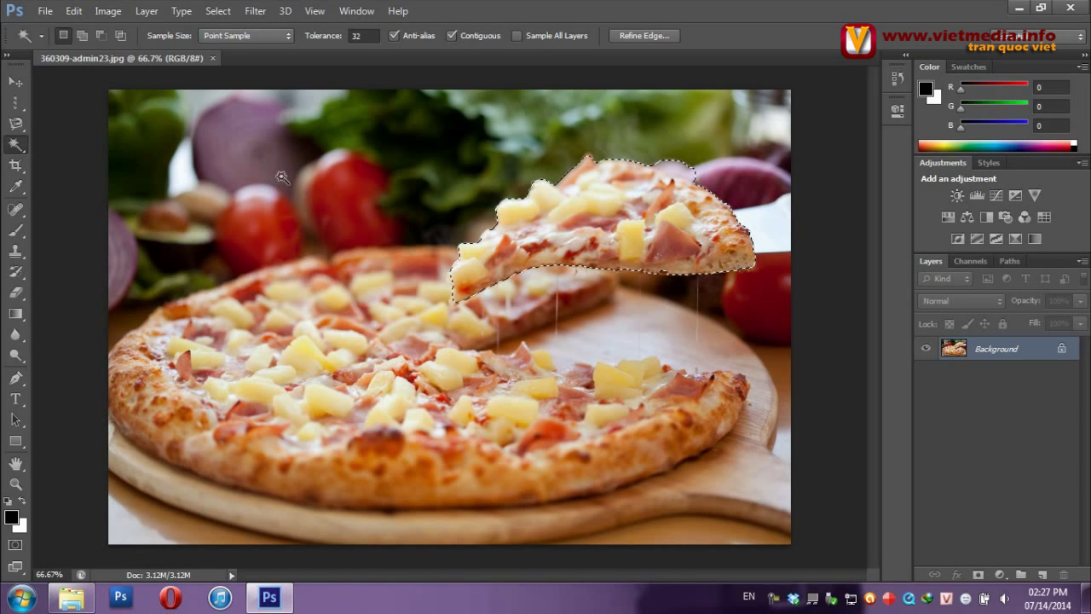
Test Magic Wand selections on the tomato and left-side pineapple, then deselect
click(260, 227)
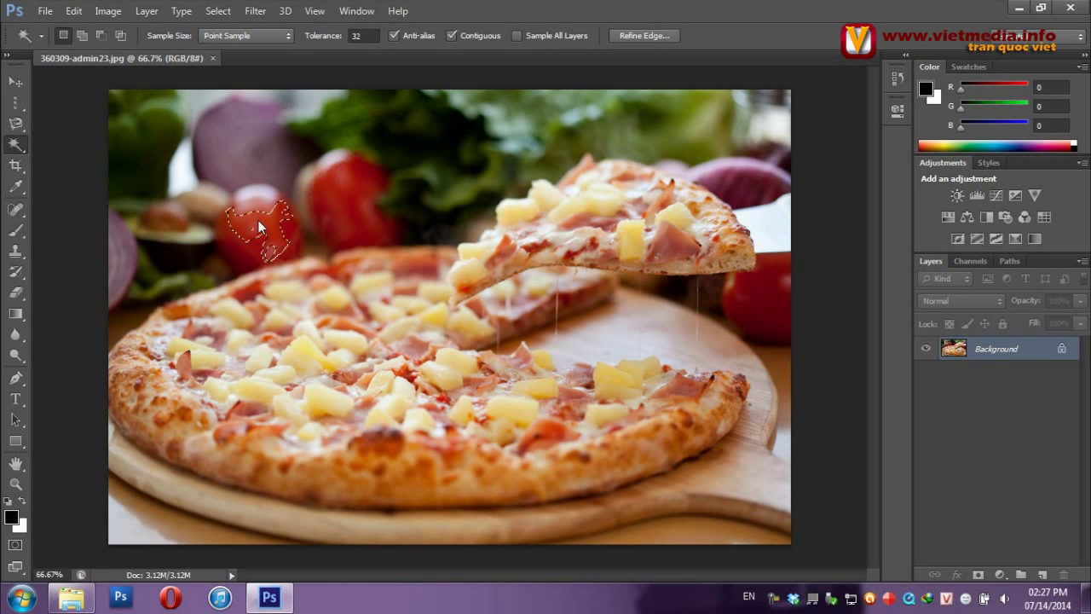
click(273, 358)
shift+click(324, 384)
shift+click(332, 328)
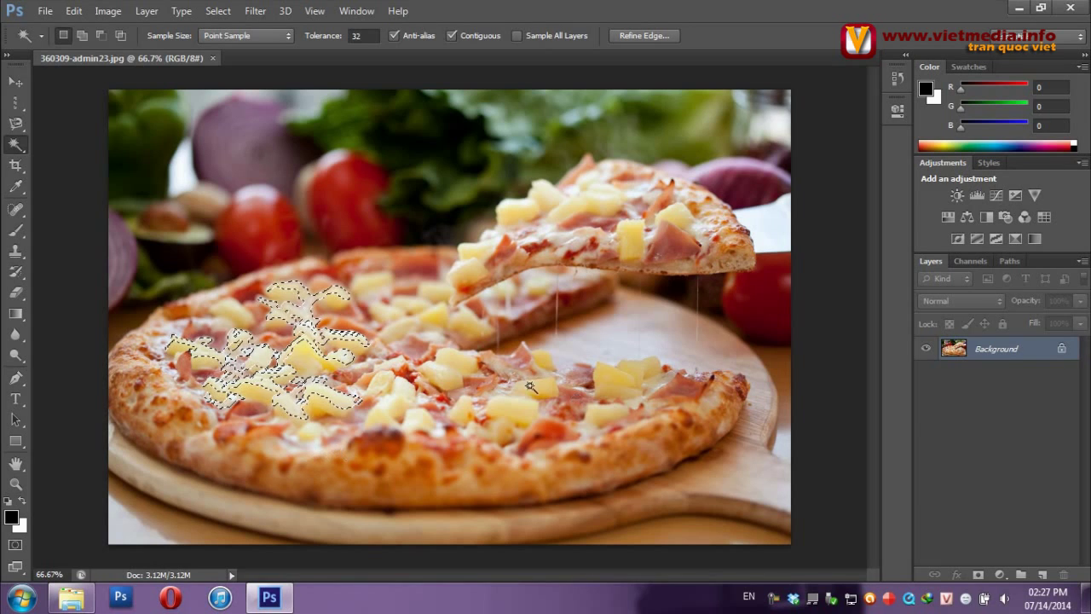
key(ctrl+d)
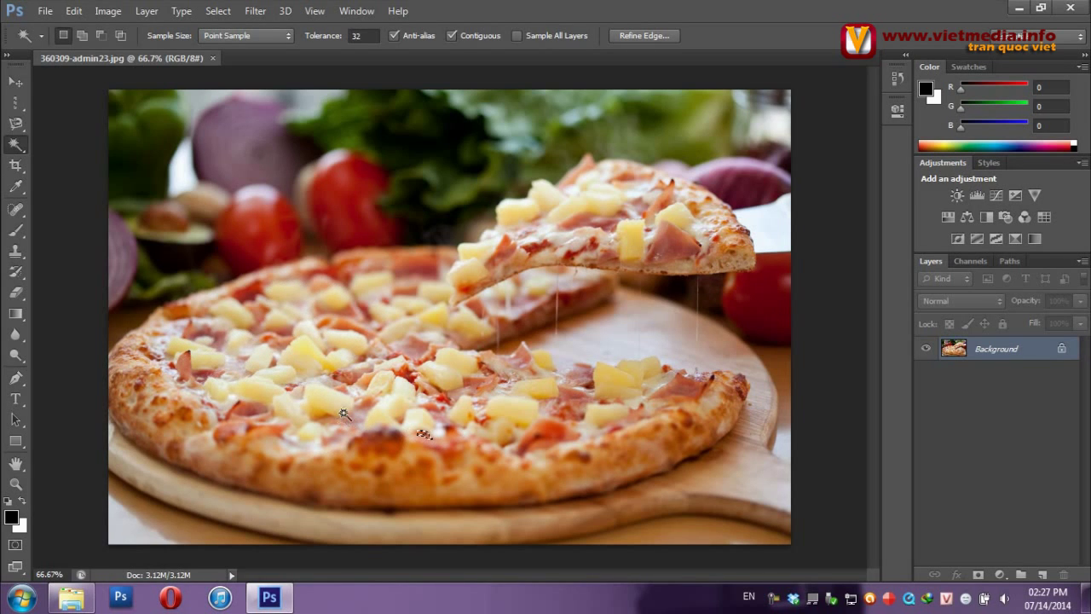
Try the lower-left pineapple, then wand-select the dark green leaves at the top
click(339, 414)
shift+click(316, 401)
shift+click(335, 413)
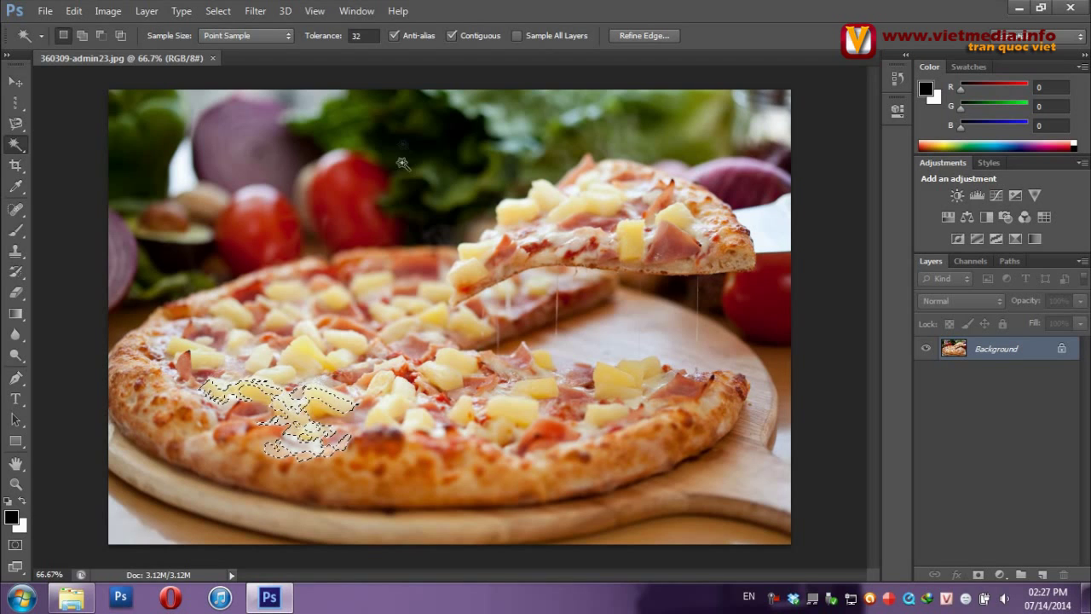
click(408, 134)
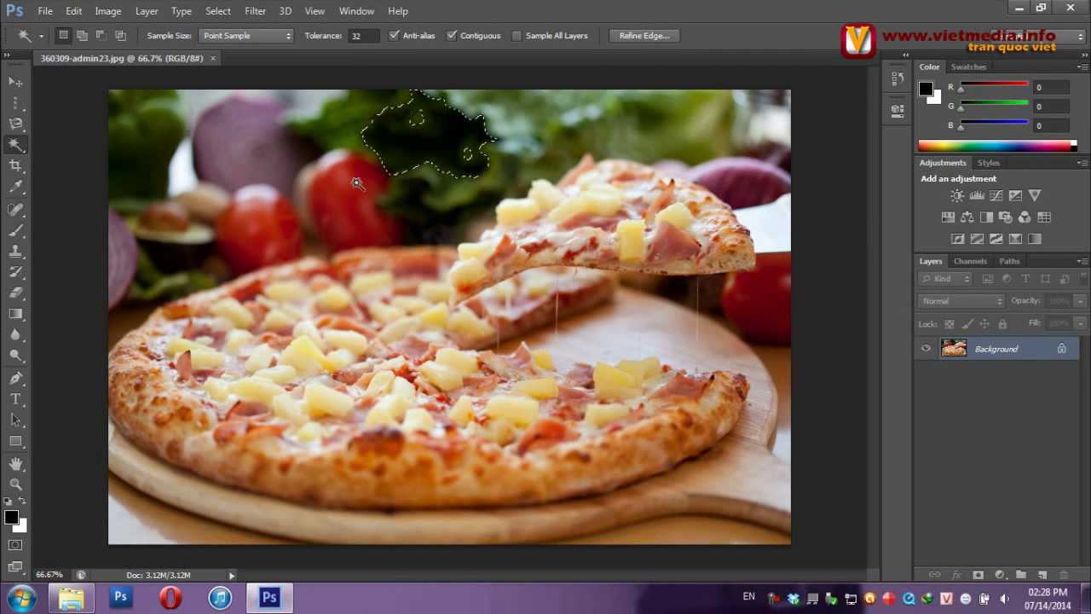
click(14, 166)
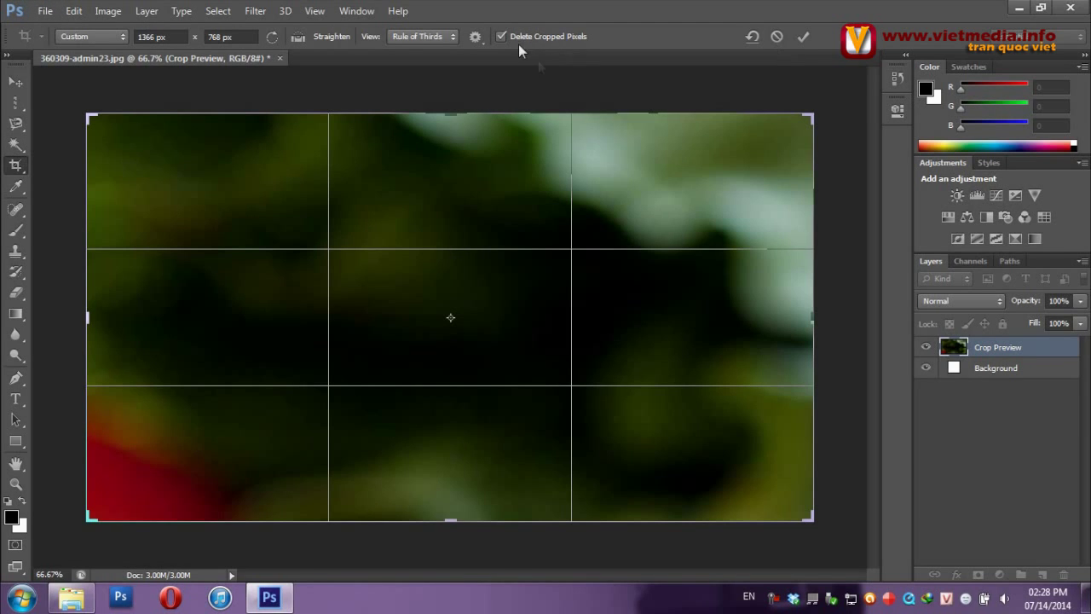
Commit the crop to the leaf patch with the History panel open
click(898, 78)
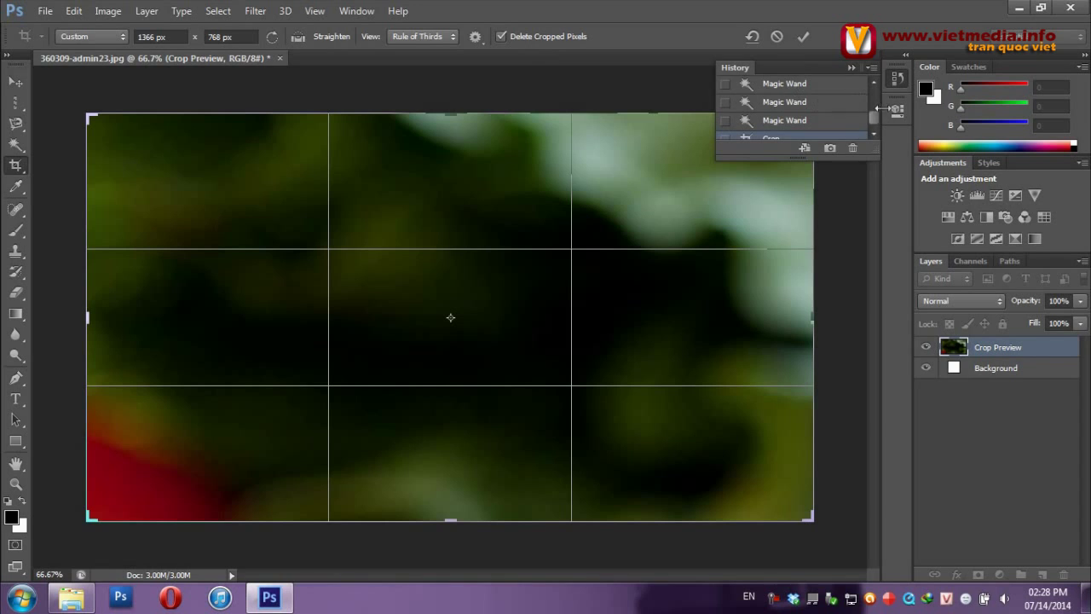
mouse_move(878, 127)
mouse_down()
mouse_move(876, 100)
mouse_move(780, 87)
mouse_up()
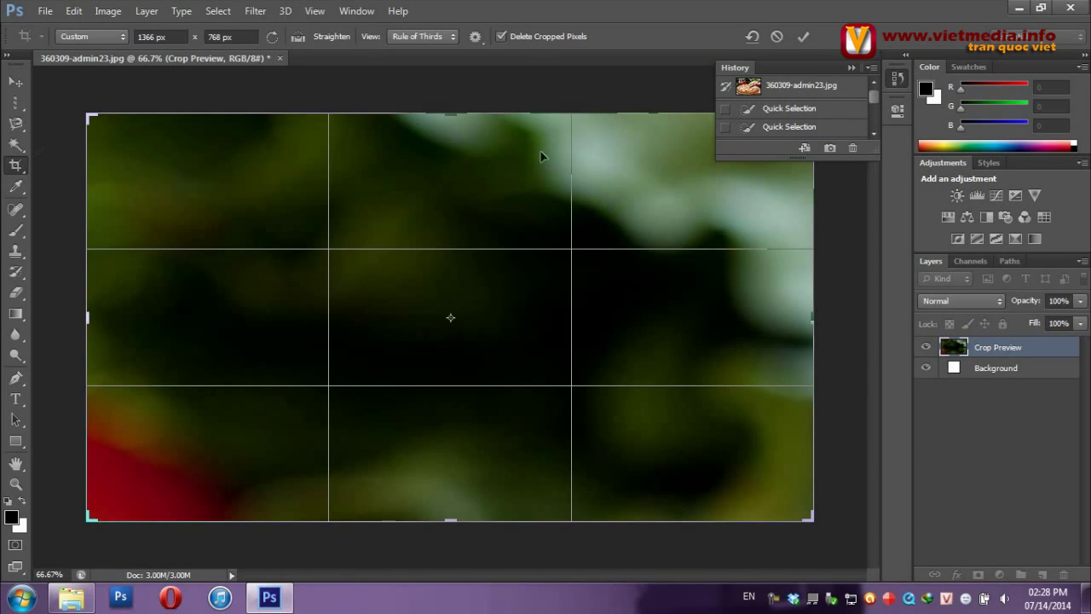
key(Return)
key(Return)
key(Return)
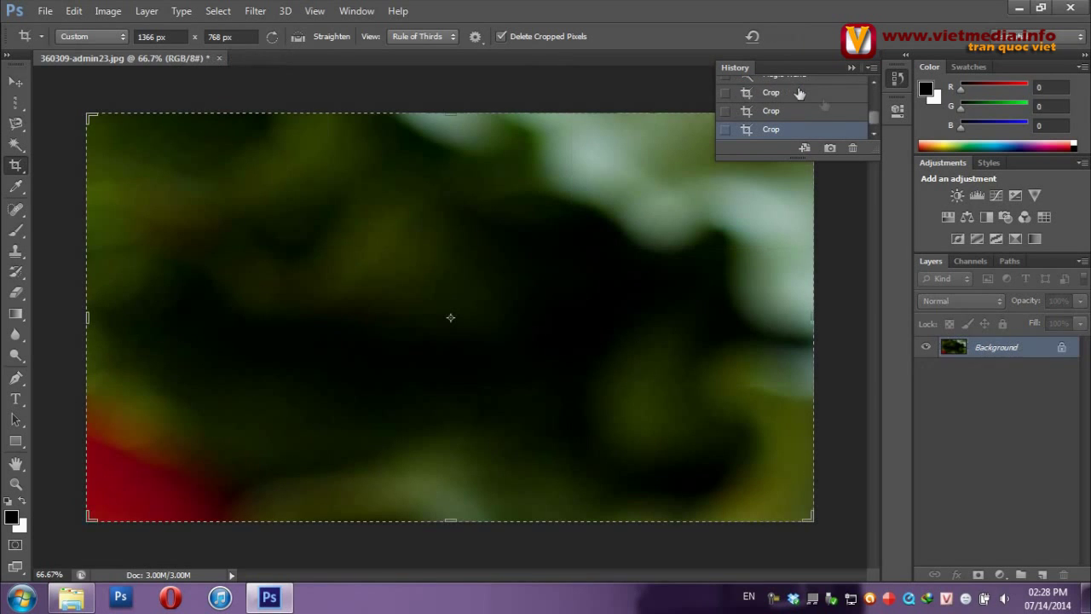
drag(875, 120, 876, 86)
Revert to the original photo in History and start a fresh crop frame
click(778, 89)
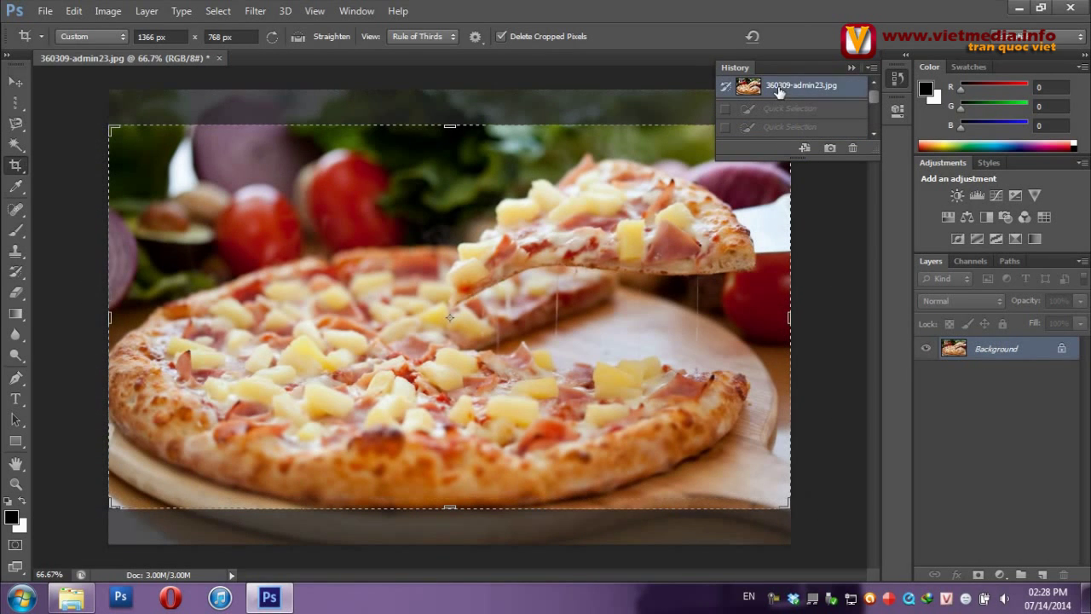
click(17, 79)
click(15, 165)
Switch the crop width units to cm and back to px, keeping 1366 × 768 px
click(170, 36)
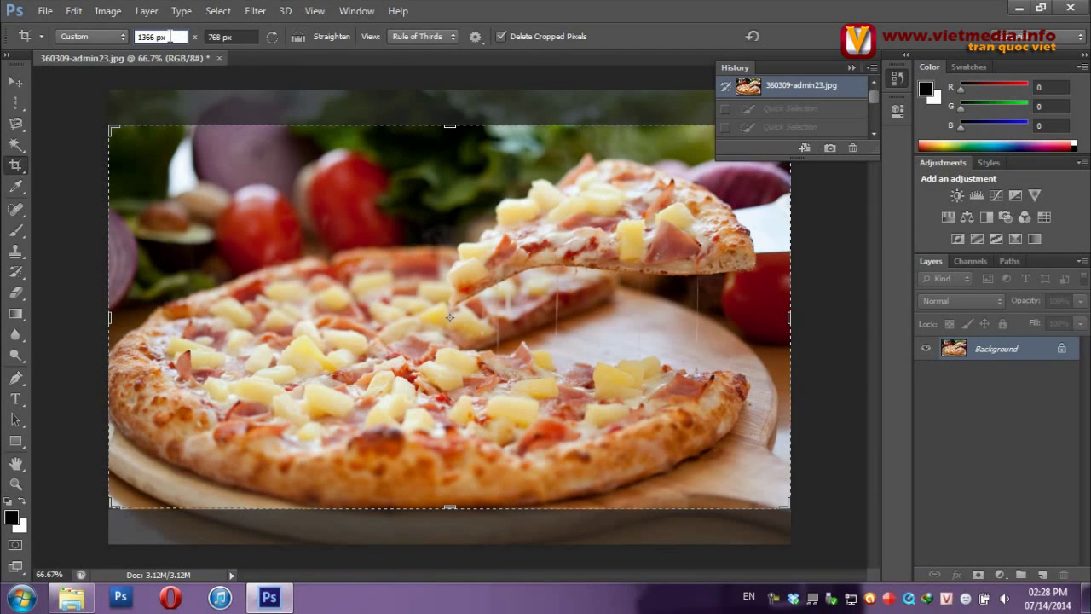
drag(156, 36, 179, 36)
text(m)
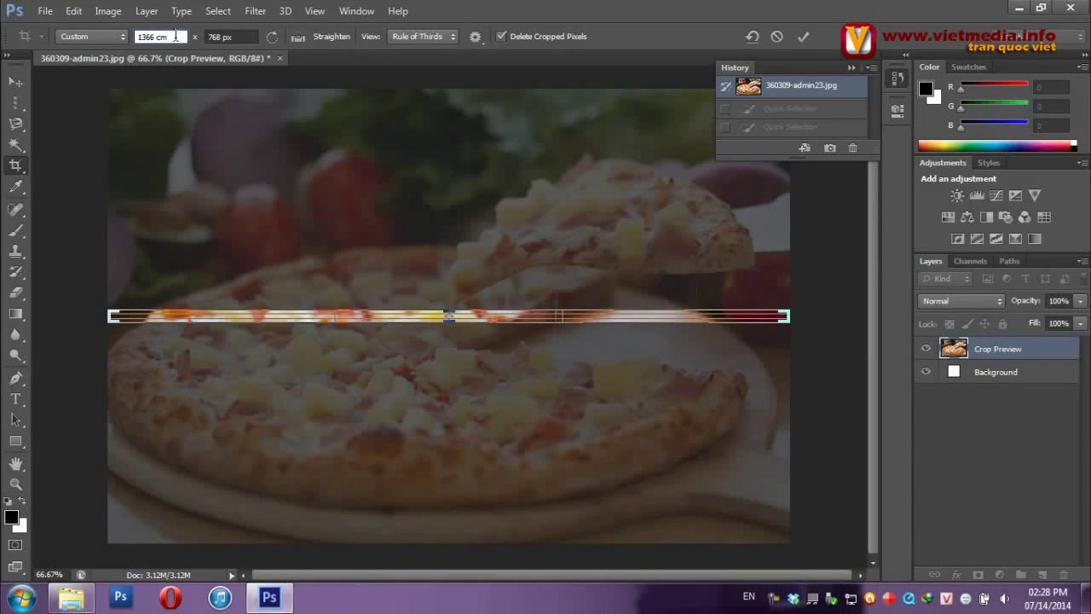
double_click(159, 37)
text(x)
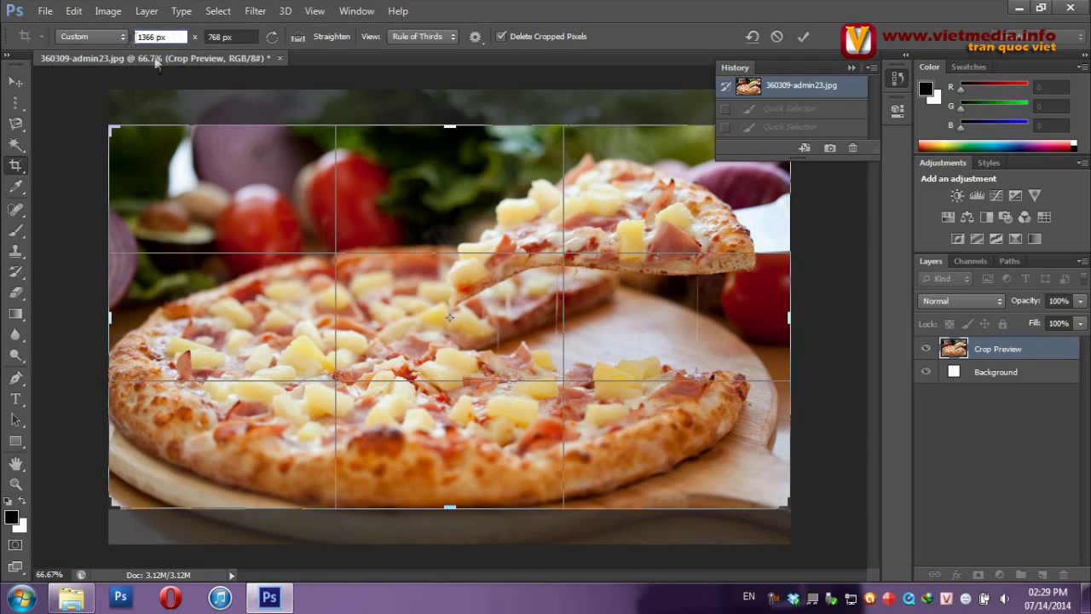
Set the Crop tool size to 10 cm wide by 15 cm high
double_click(164, 37)
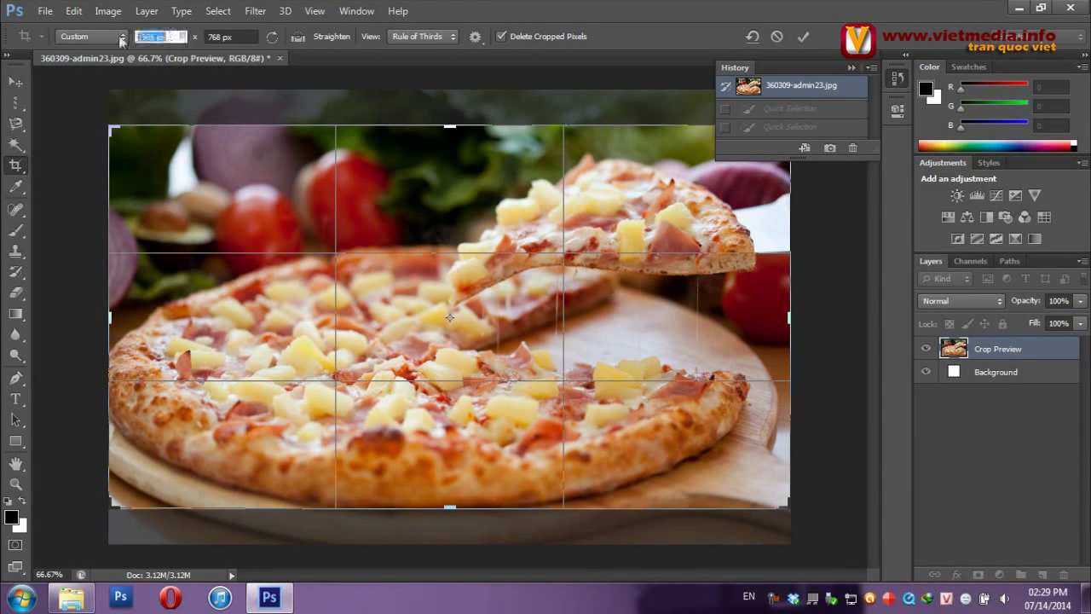
text(10)
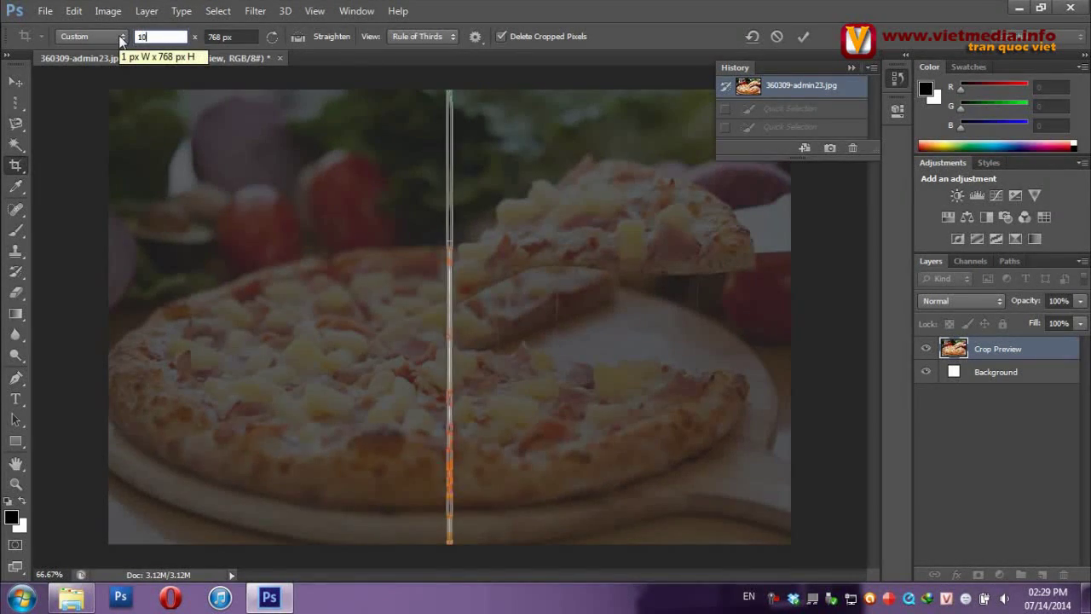
text( cm)
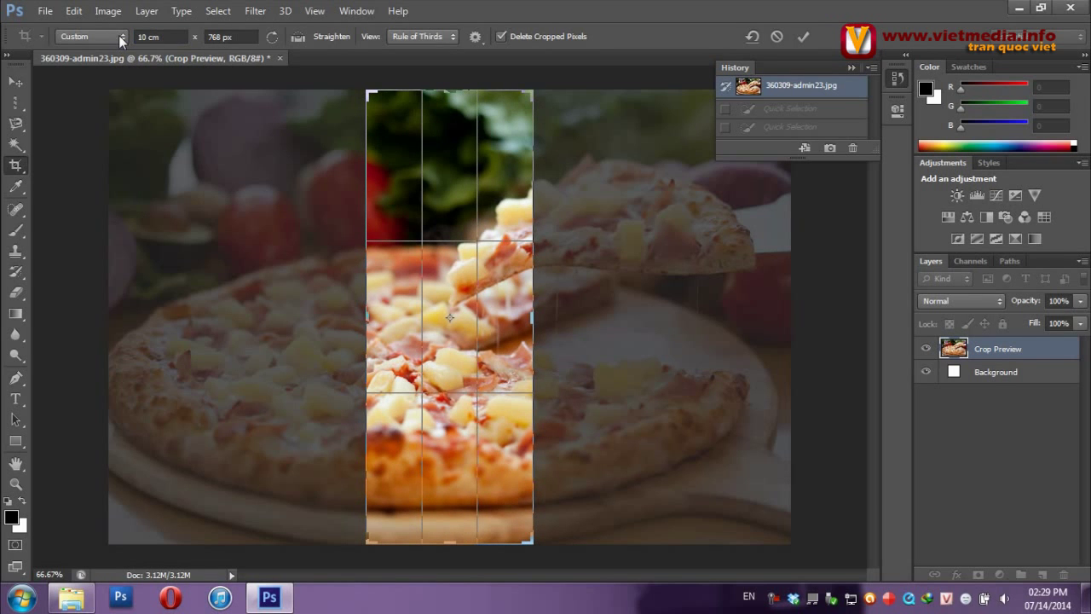
click(243, 37)
text(1)
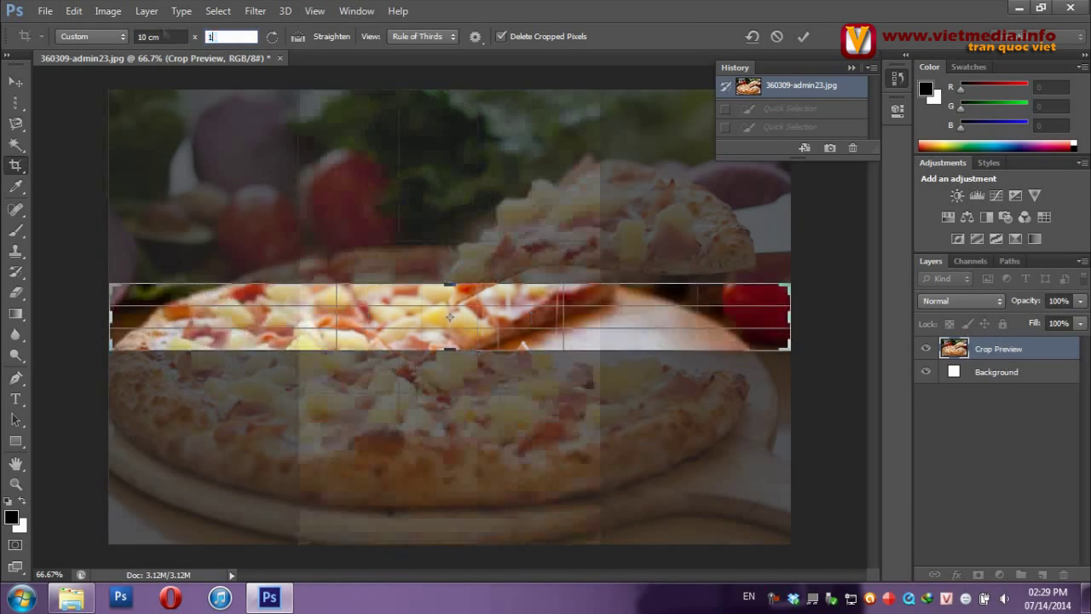
text(5 cm)
key(Return)
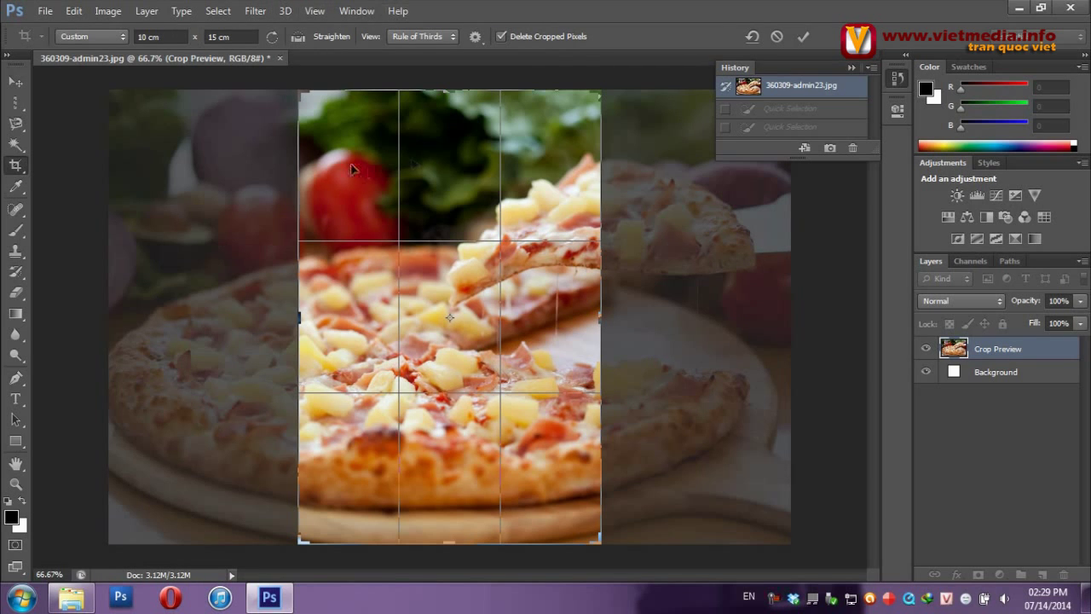
Position the crop frame over the lifted slice and apply the crop
mouse_move(350, 168)
mouse_down()
mouse_move(509, 170)
mouse_move(380, 165)
mouse_up()
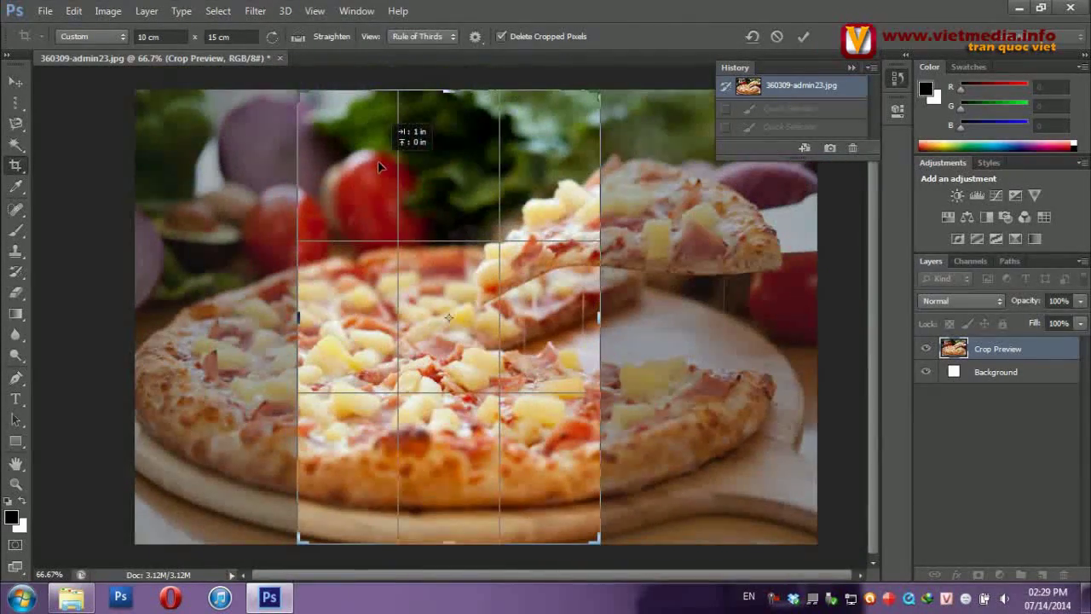
drag(378, 162, 373, 168)
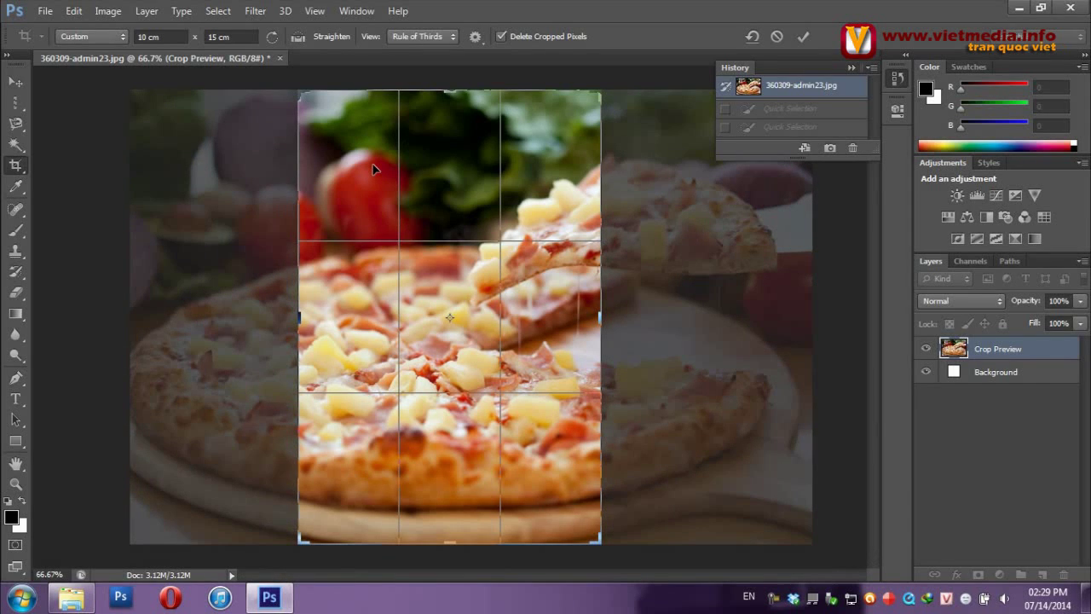
key(Return)
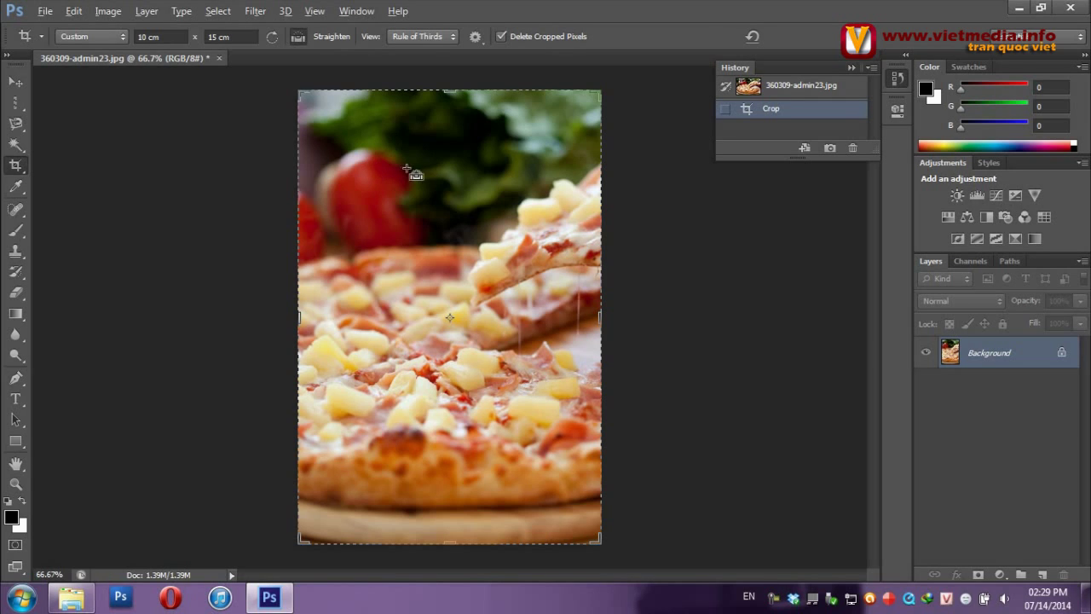
key(ctrl)
click(16, 82)
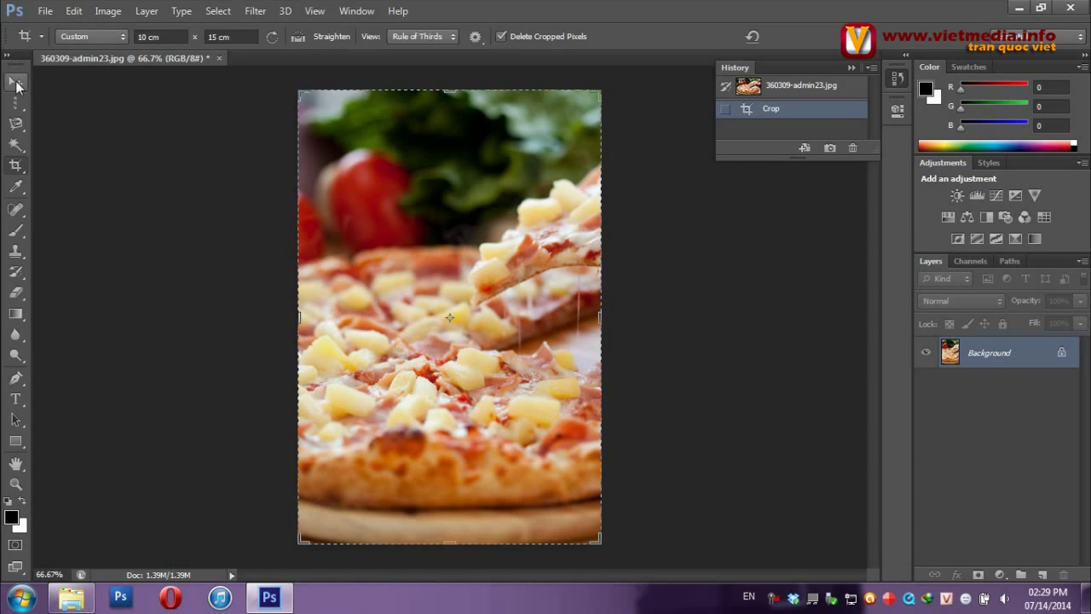
Revert to the uncropped original and sample the onion's purple (RGB 86/23/40) as foreground
click(749, 89)
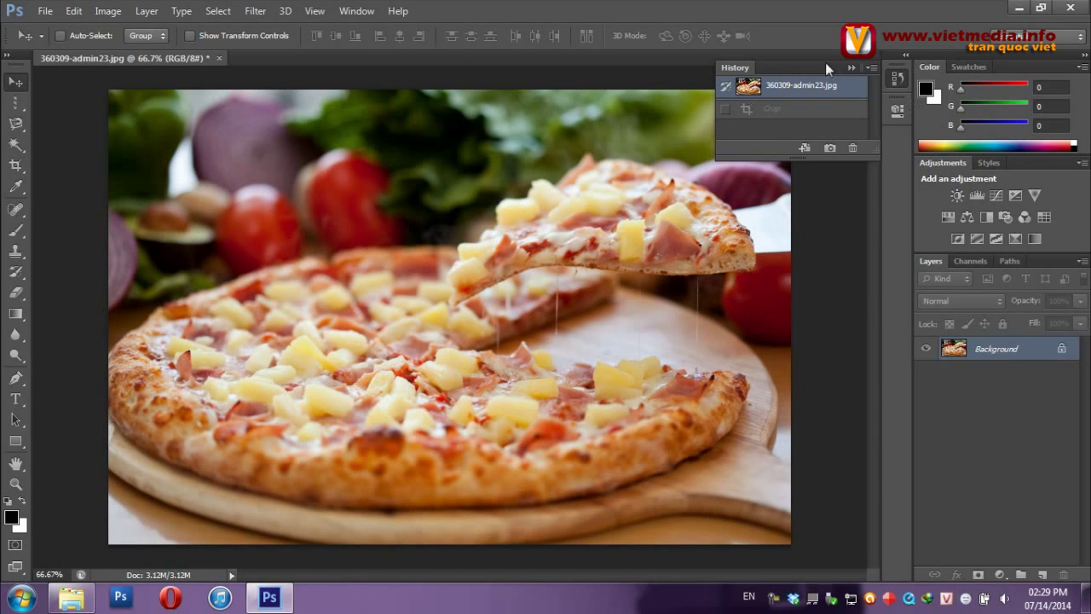
click(851, 68)
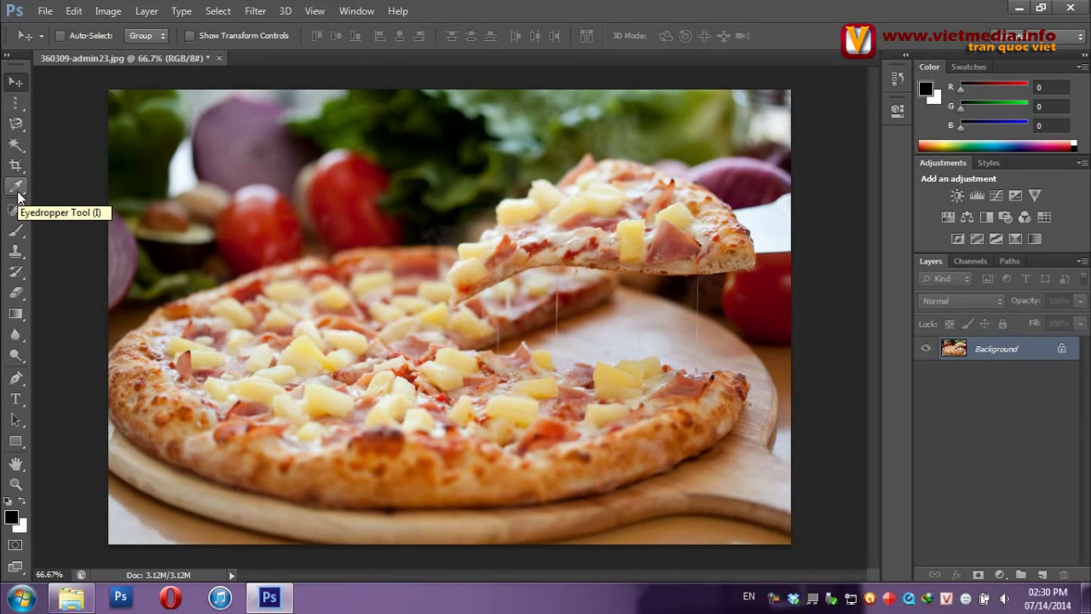
click(21, 196)
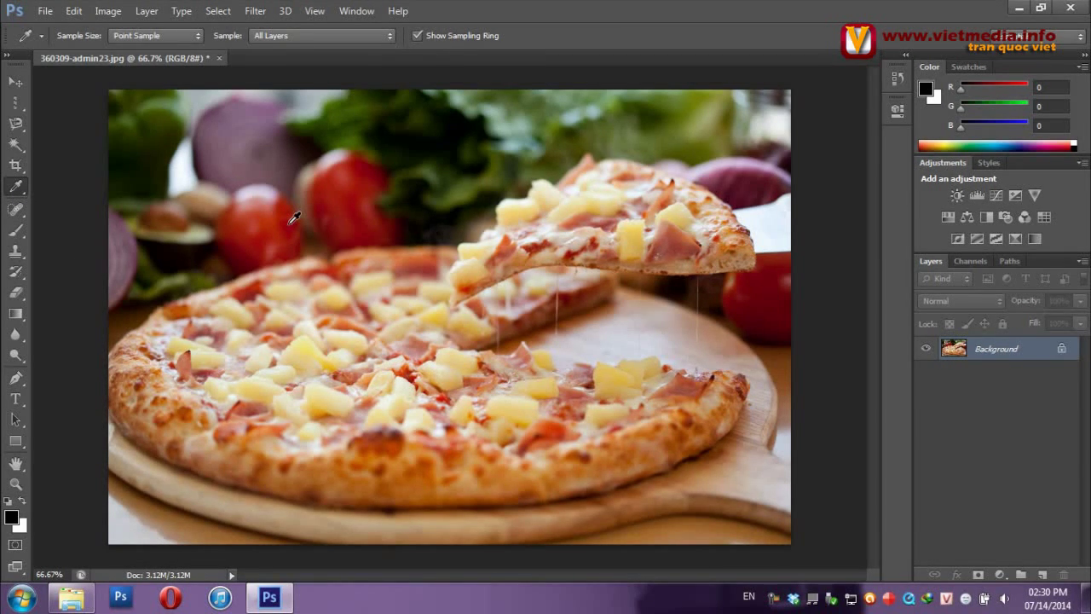
click(365, 173)
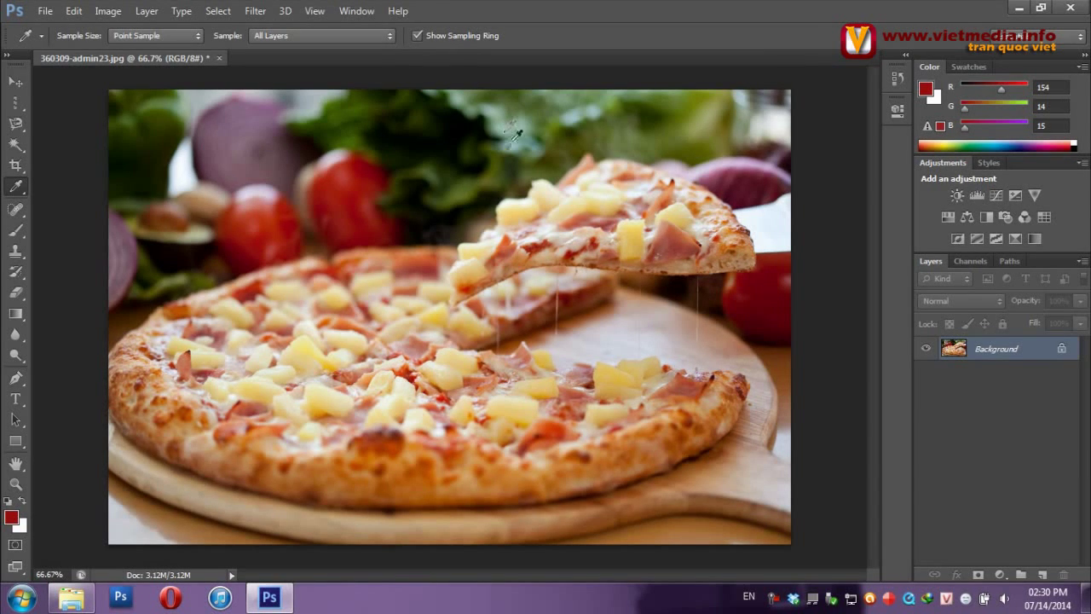
click(741, 185)
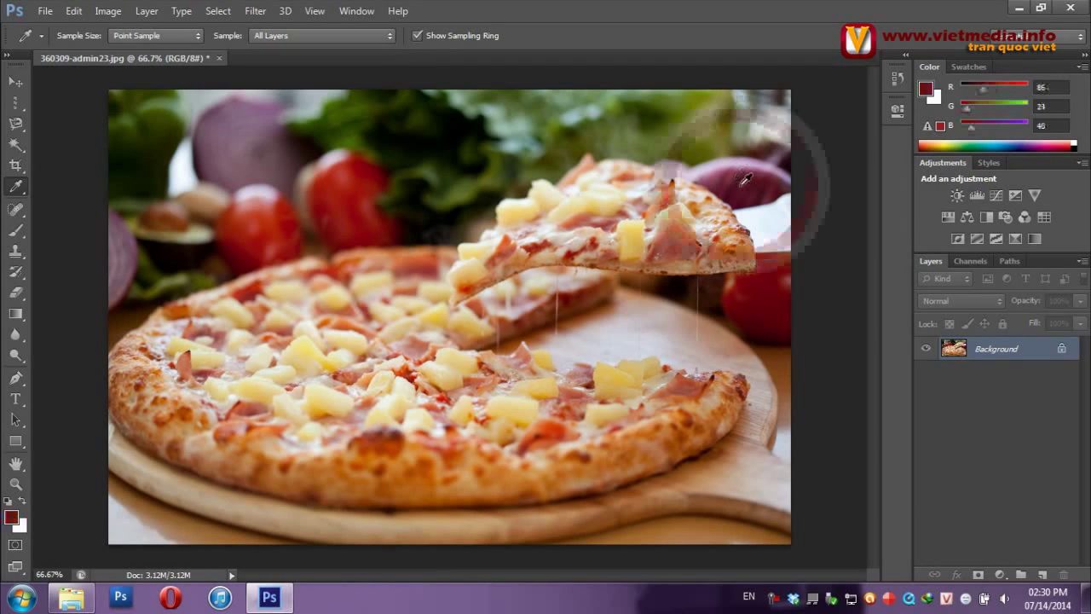
Select the Spot Healing Brush, view its tool flyout, then bring up the WALLPAPER Explorer window
click(15, 209)
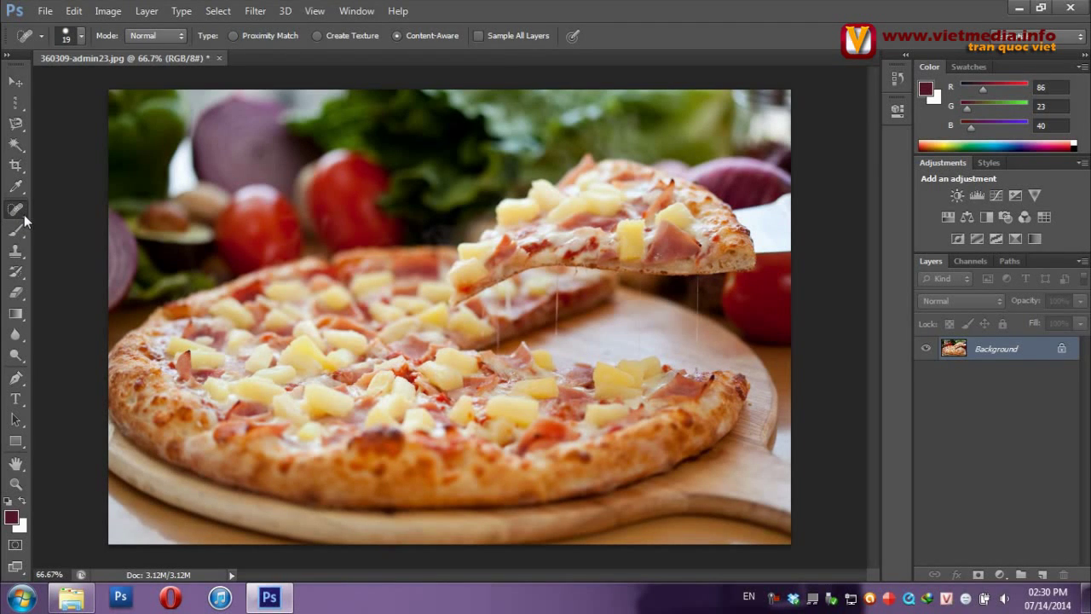
right_click(24, 220)
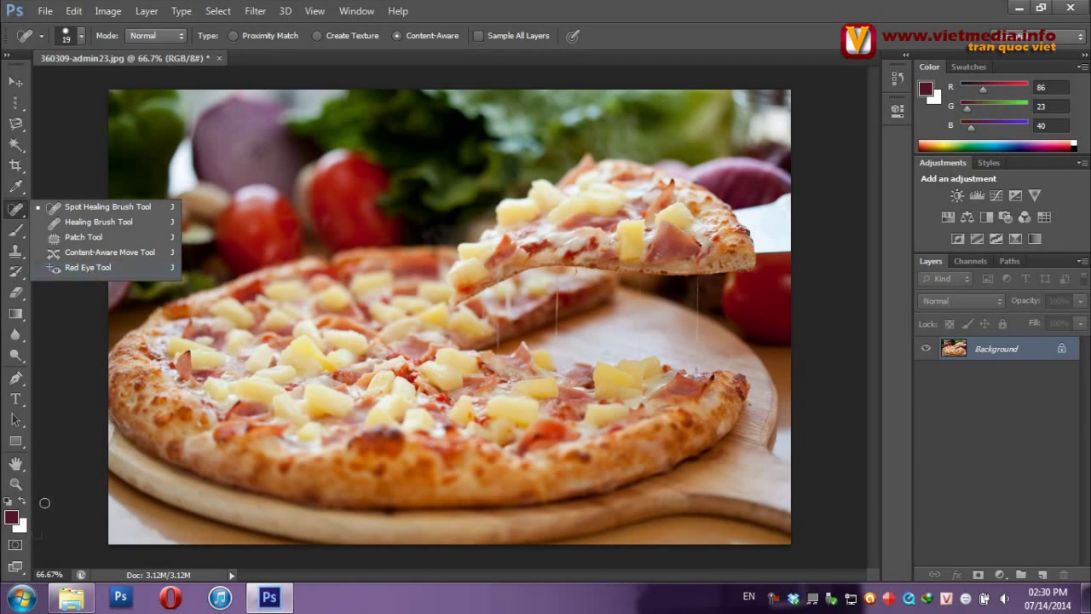
click(70, 596)
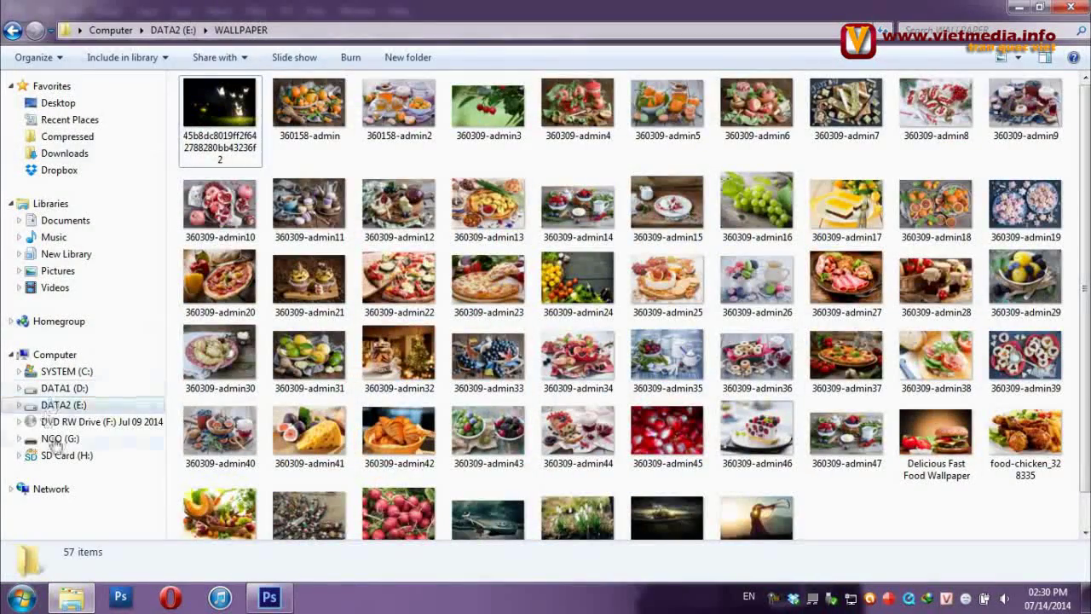
Open REDEYE_ORIGINAL from NCO (G:) > PTS online in Photoshop via Large Icons view
click(56, 438)
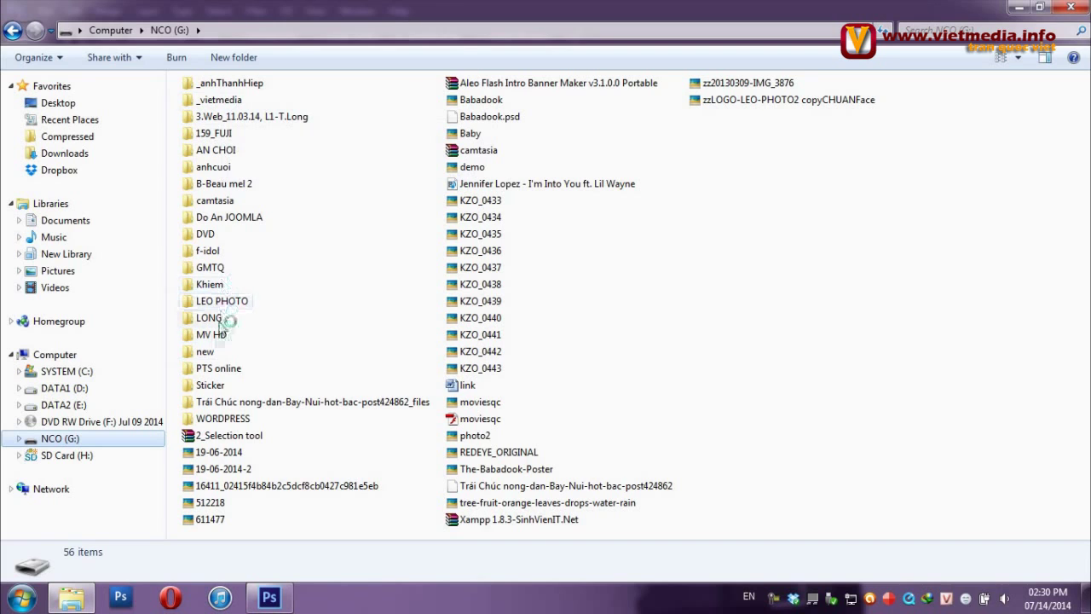
click(225, 369)
double_click(223, 369)
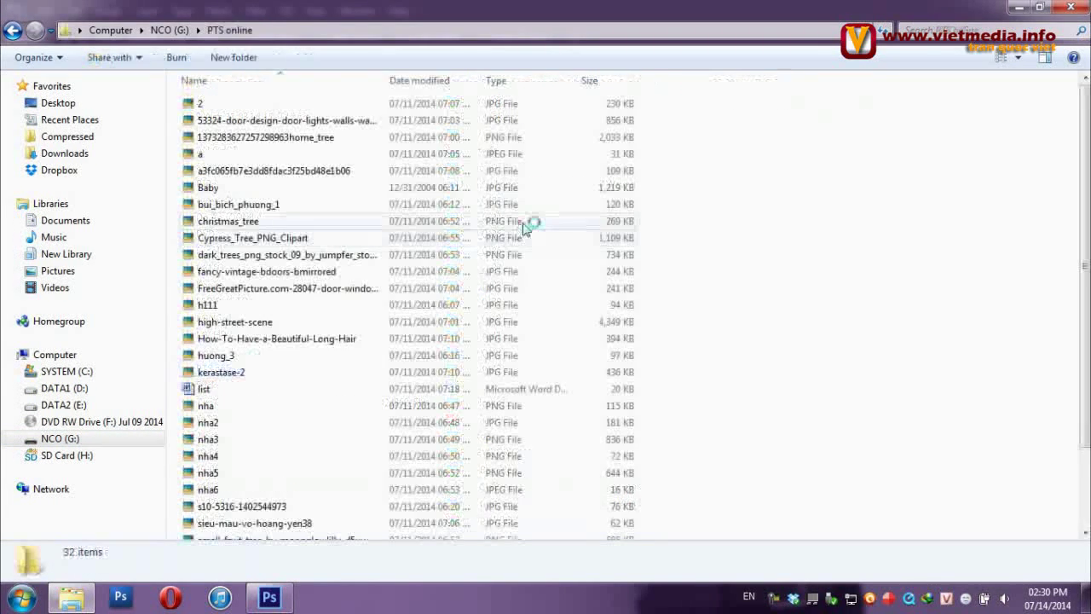
click(219, 188)
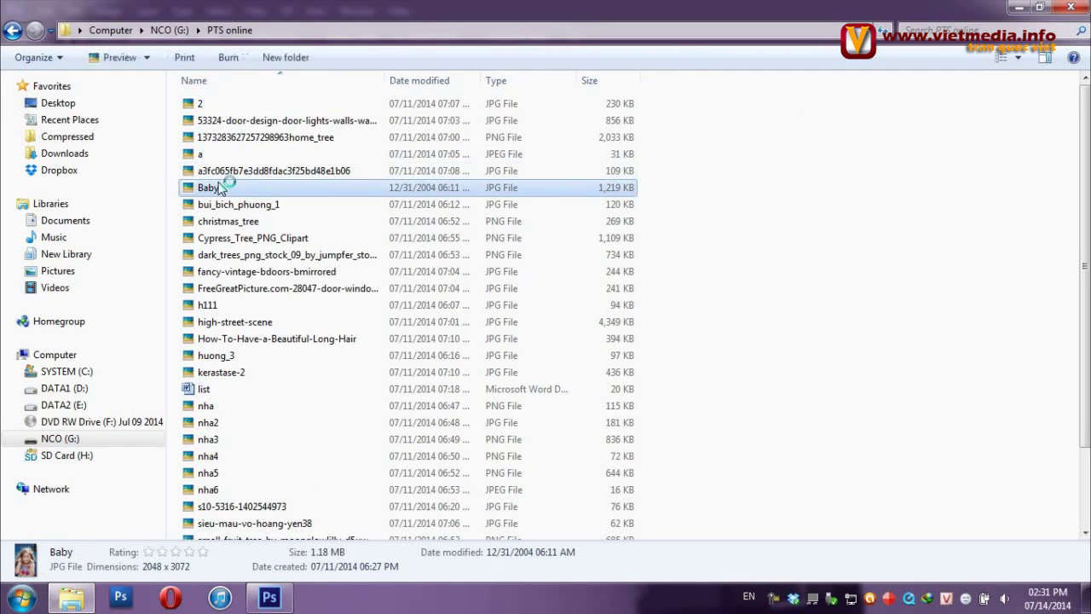
click(1017, 58)
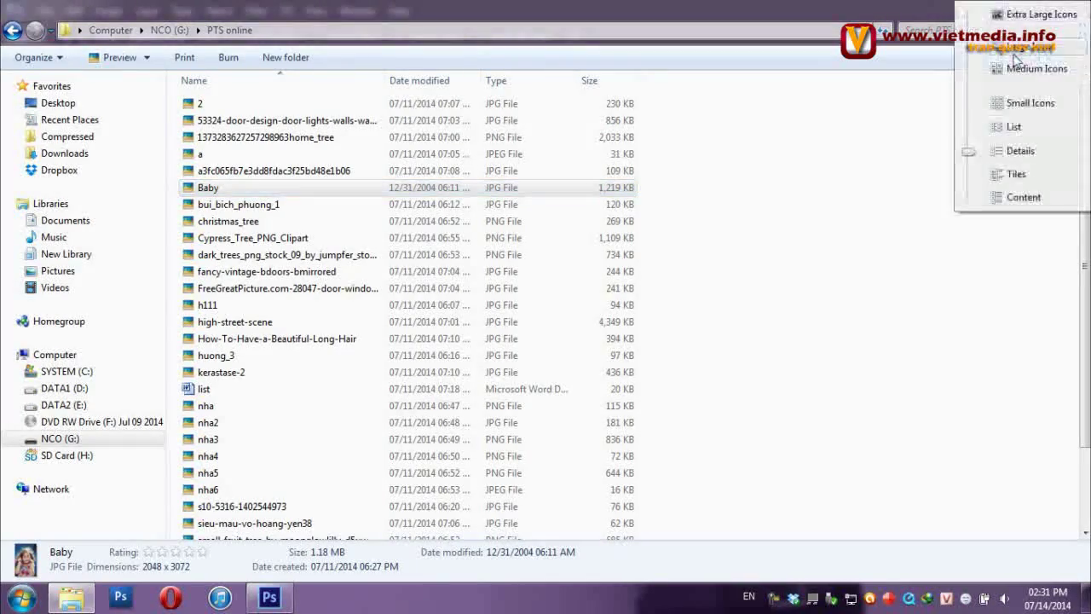
click(1028, 34)
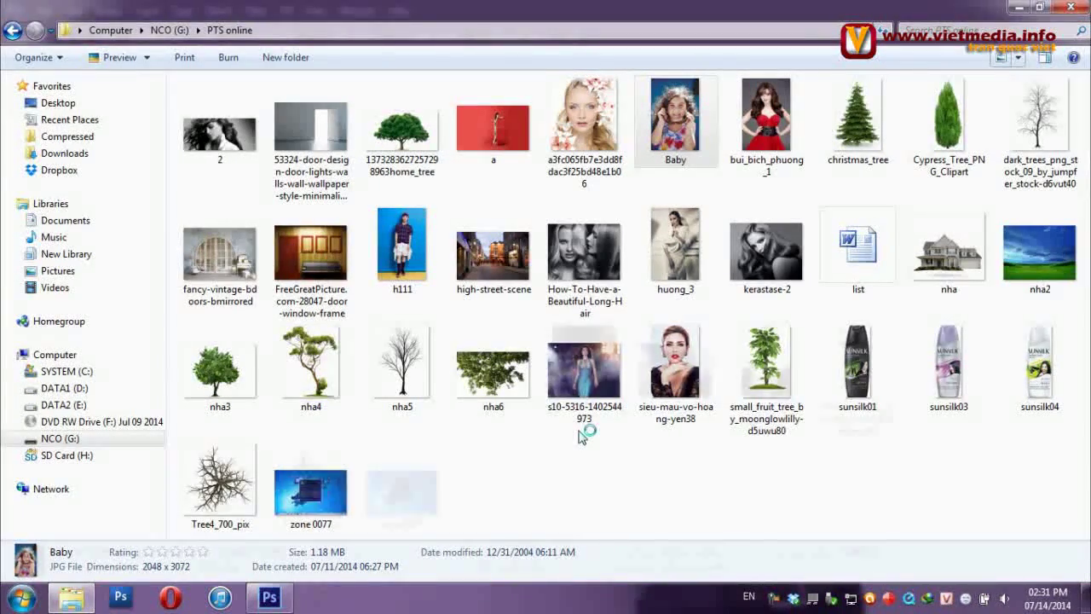
mouse_move(546, 409)
mouse_down()
mouse_move(555, 442)
mouse_move(593, 422)
mouse_up()
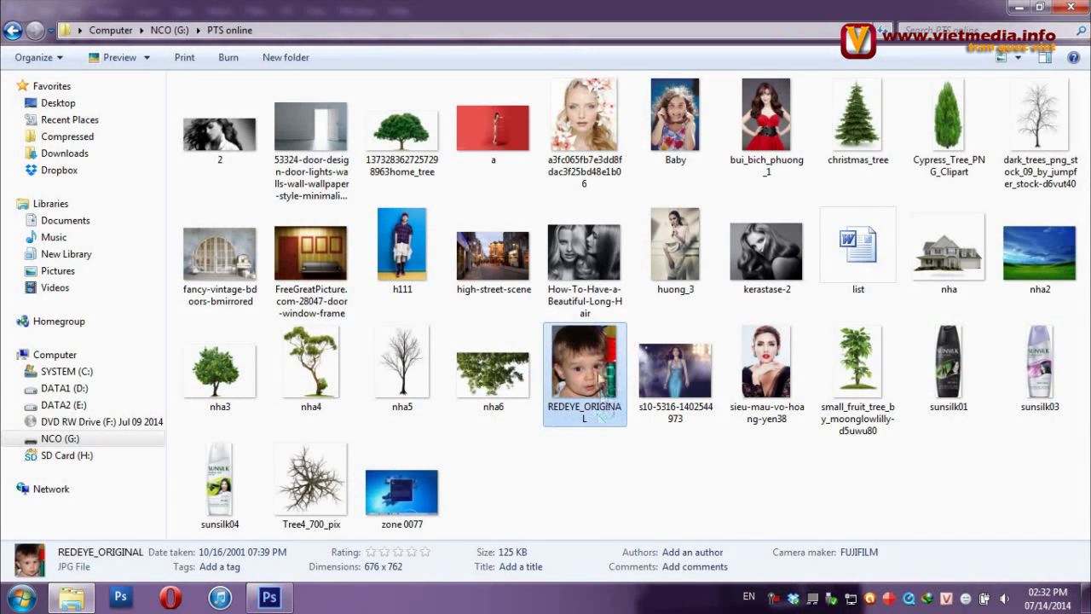
mouse_move(597, 365)
mouse_down()
mouse_move(266, 589)
mouse_move(886, 483)
mouse_move(885, 431)
mouse_up()
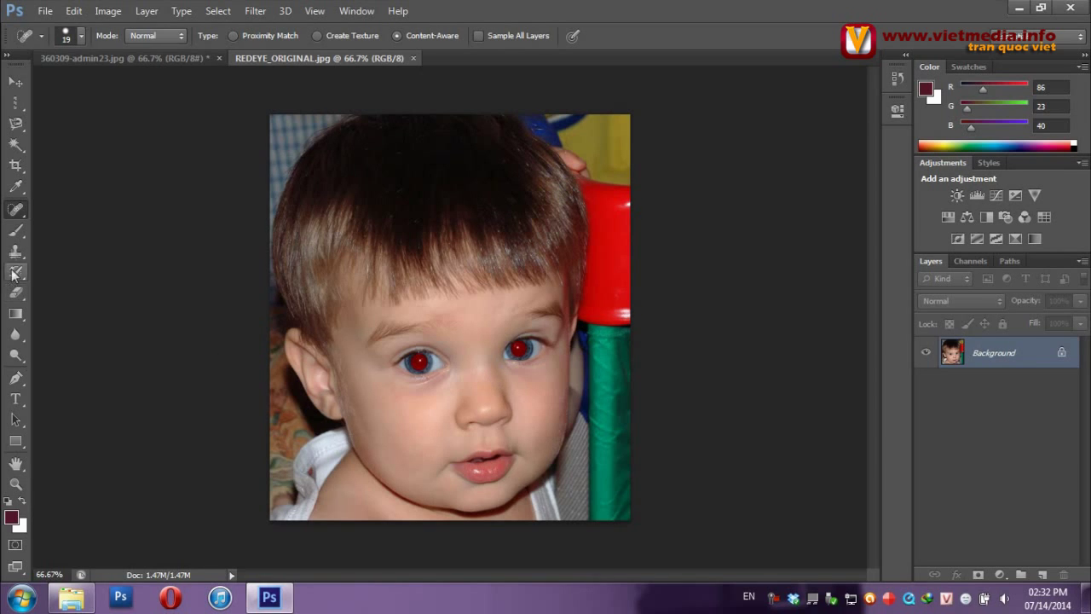
Fix both red pupils in the baby's photo with the Red Eye Tool
right_click(17, 211)
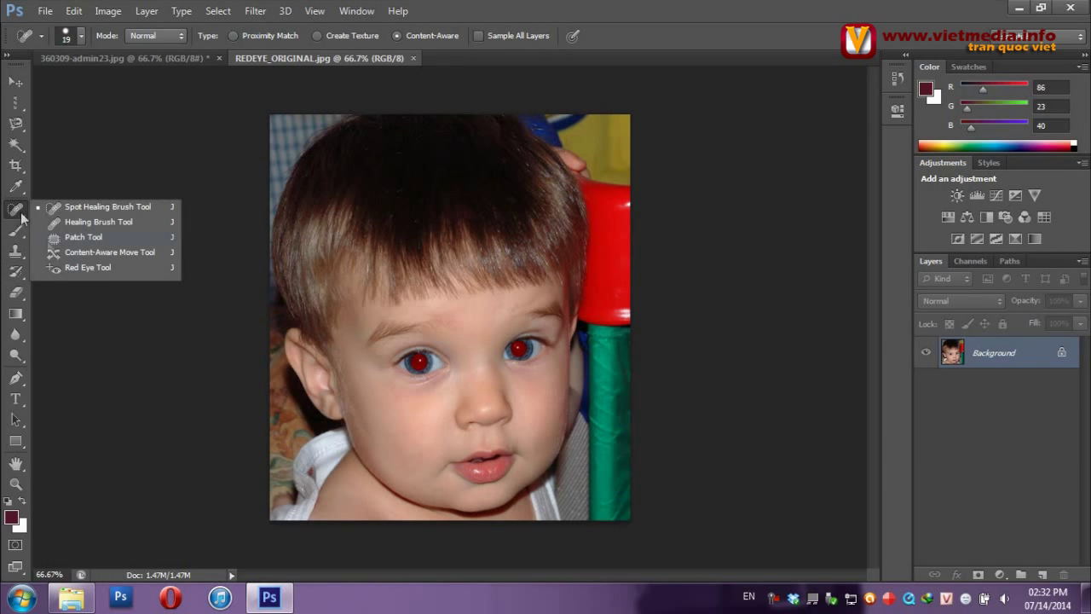
click(87, 269)
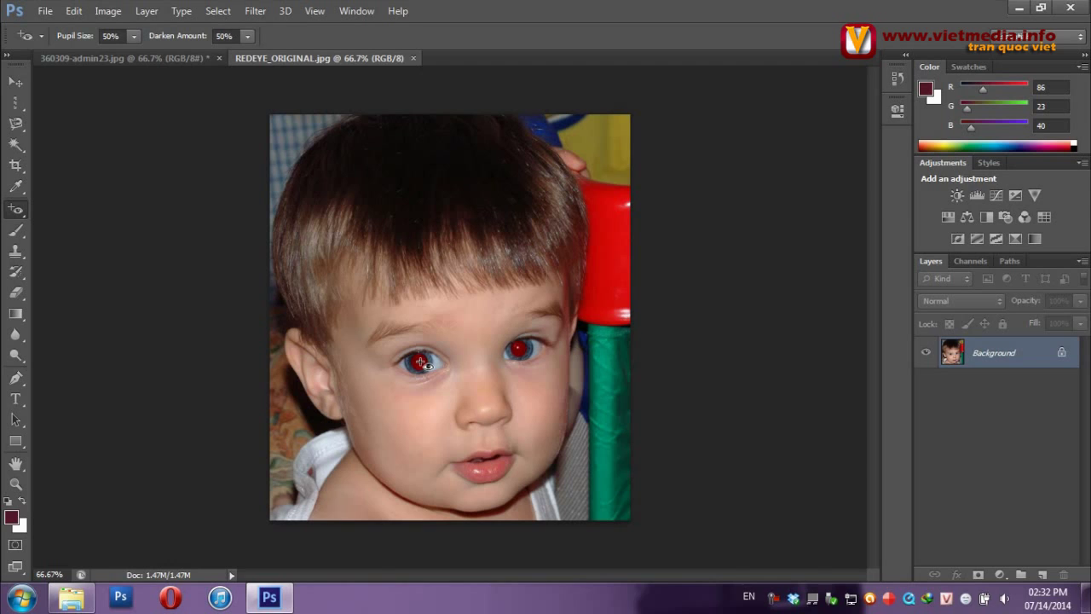
click(421, 363)
click(518, 349)
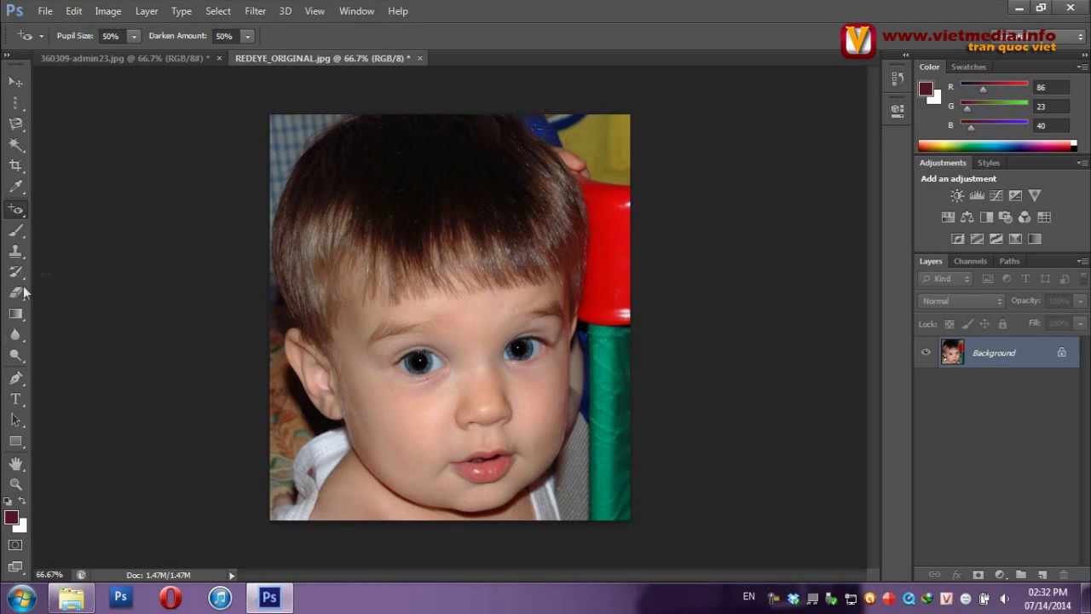
Switch back to the Spot Healing Brush, briefly toggling to the Clone Stamp tool
right_click(16, 209)
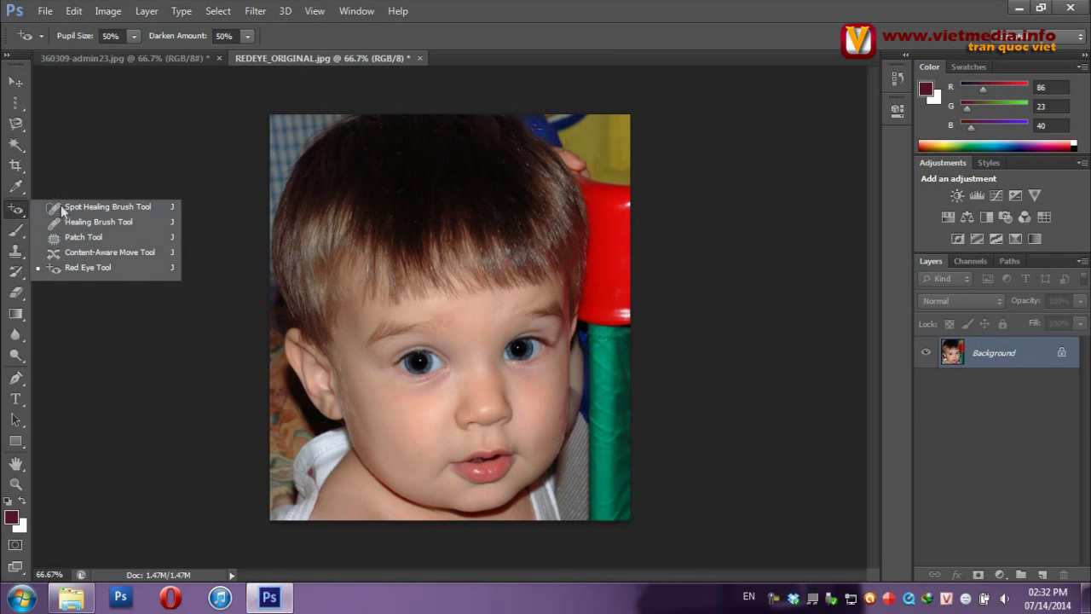
click(62, 206)
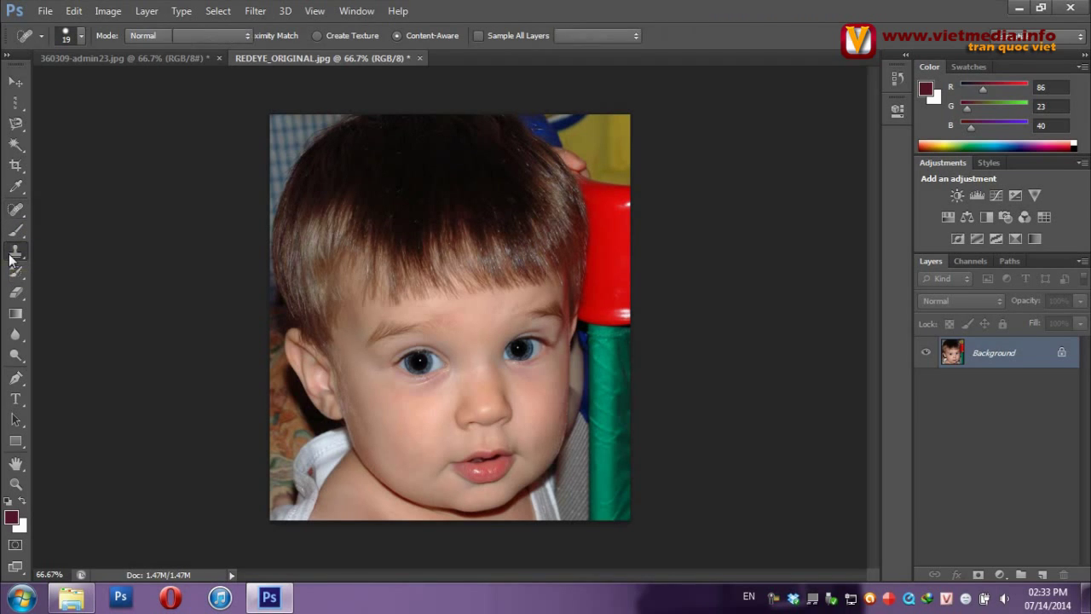
click(14, 250)
click(15, 209)
click(17, 247)
Cycle back and forth between the Spot Healing Brush and Clone Stamp tools
click(16, 210)
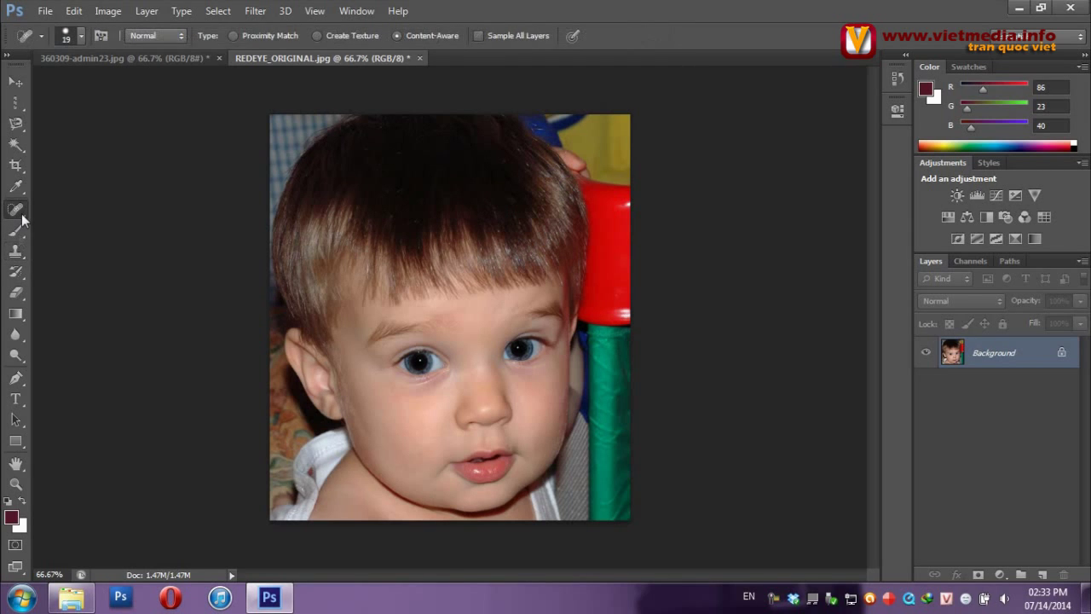
click(17, 249)
click(16, 210)
click(15, 252)
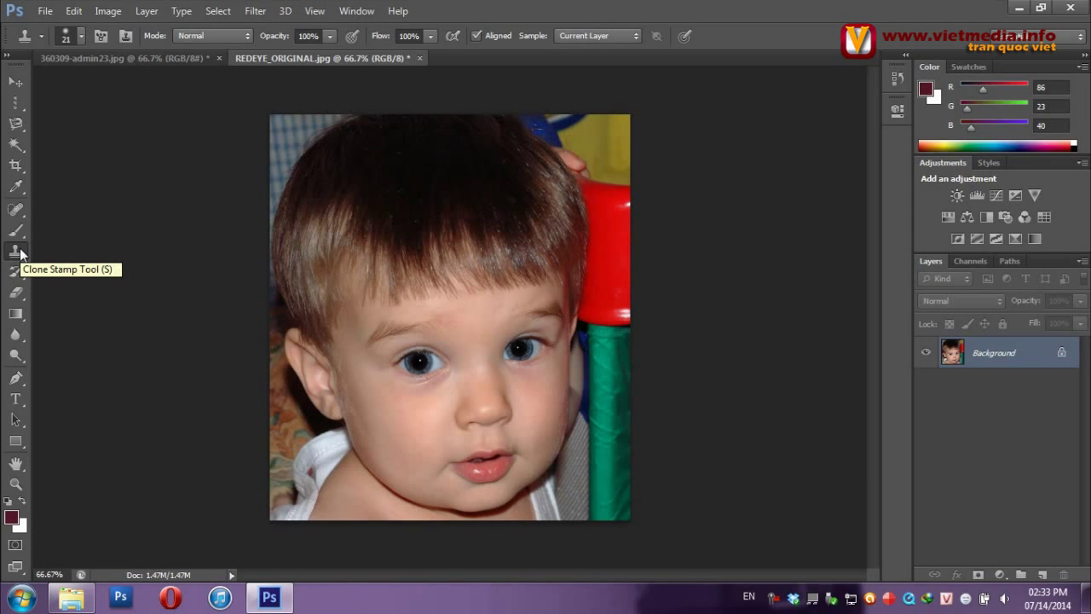
click(15, 210)
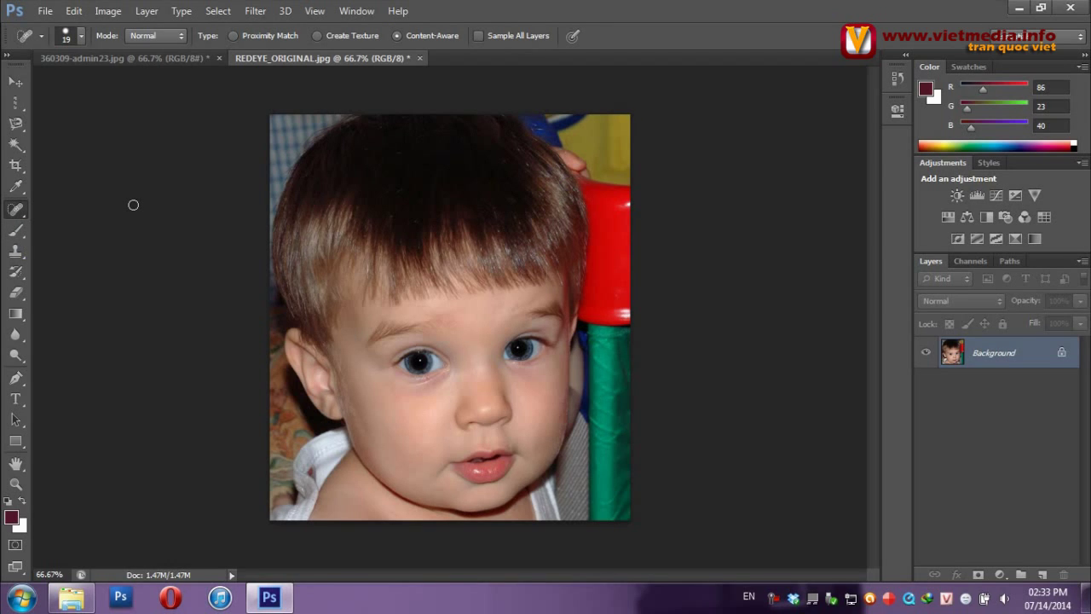
click(15, 251)
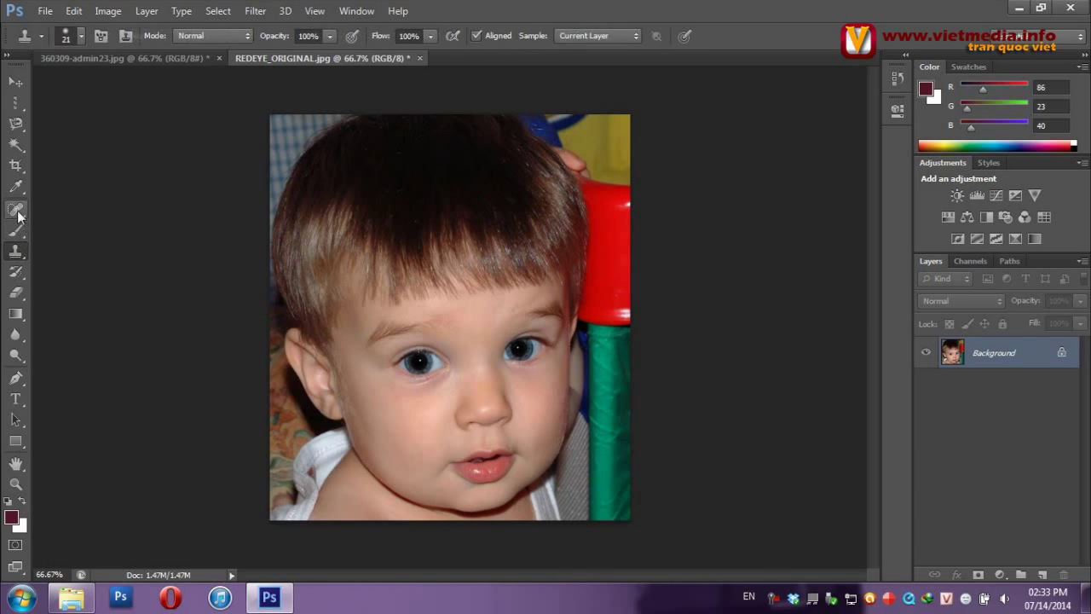
click(16, 211)
alt+click(16, 214)
click(15, 252)
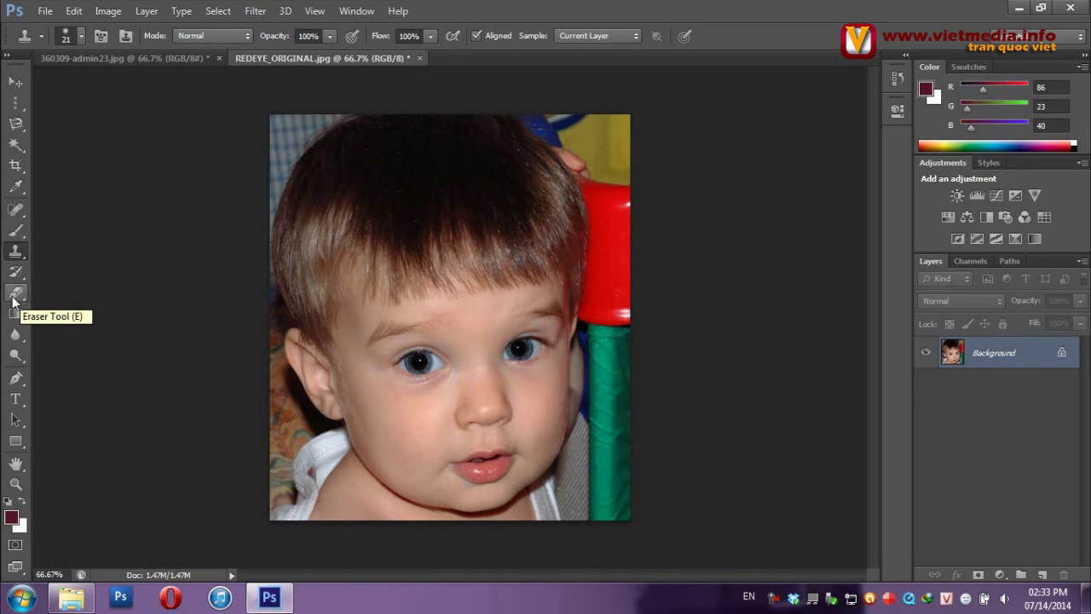
Choose the Brush Tool and return to the pizza document 360309-admin23.jpg
click(14, 296)
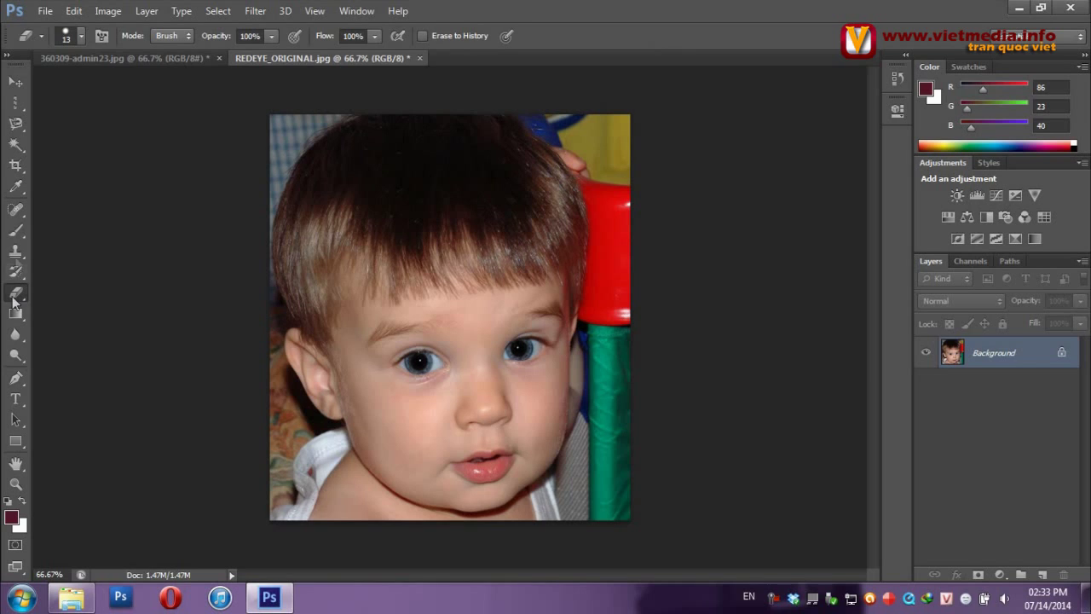
click(17, 237)
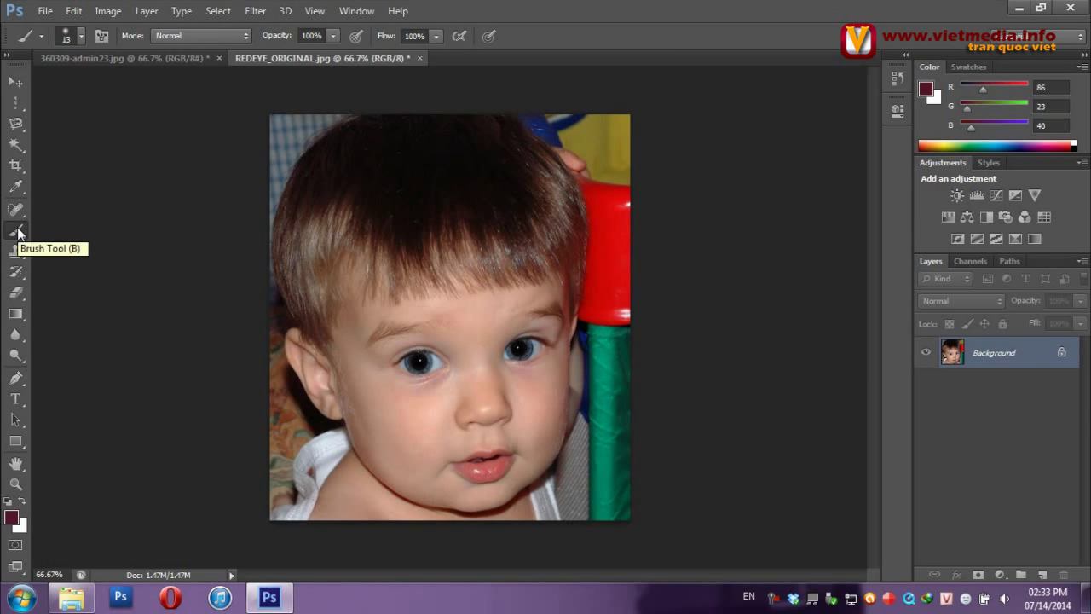
click(104, 59)
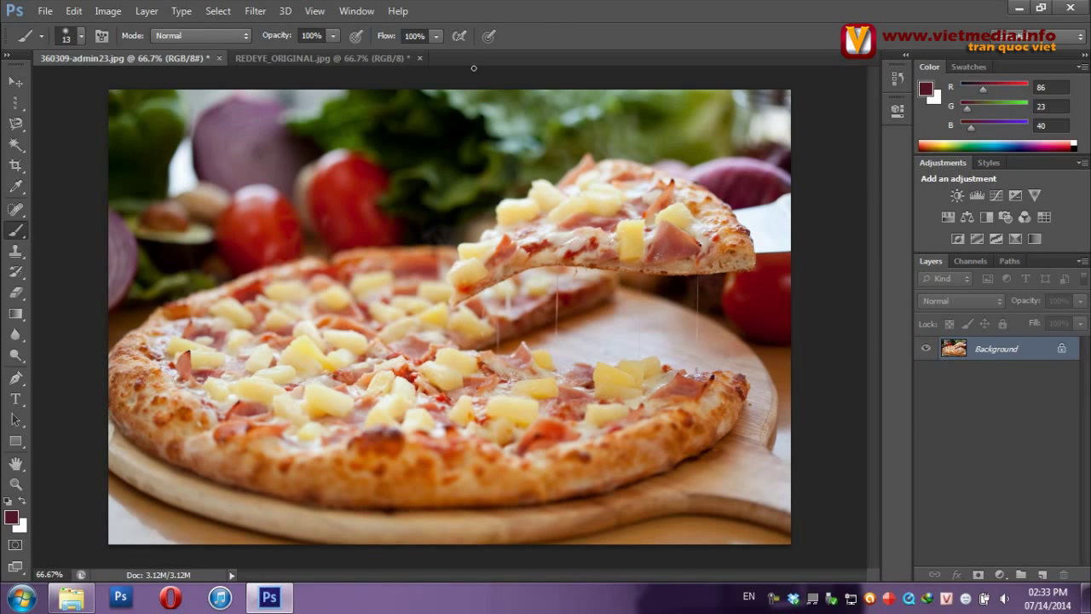
Set a 189 px soft round brush and paint a maroon band across the pizza
click(82, 35)
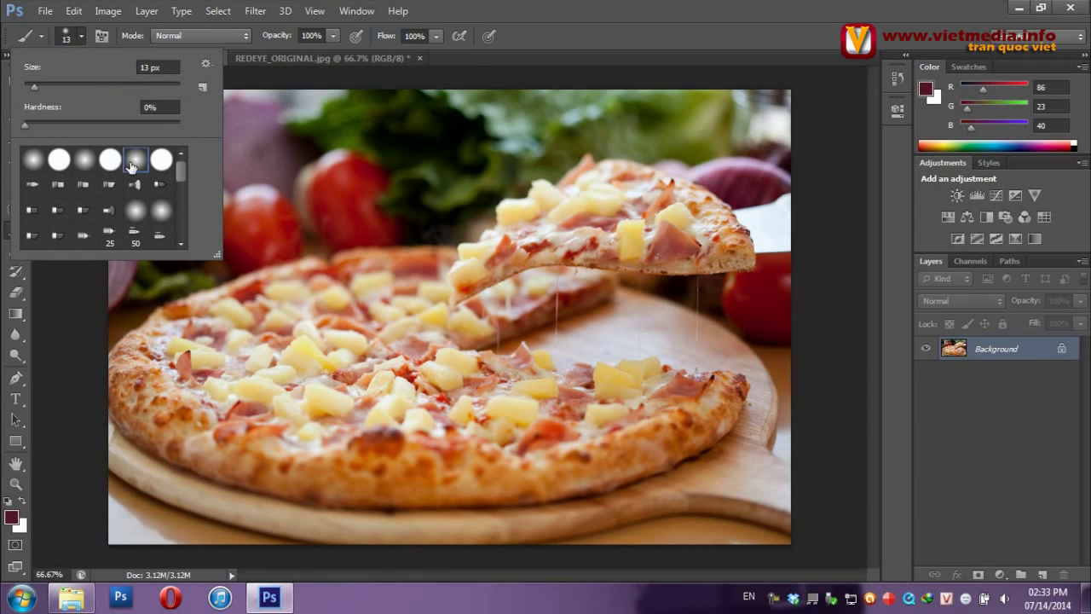
click(52, 86)
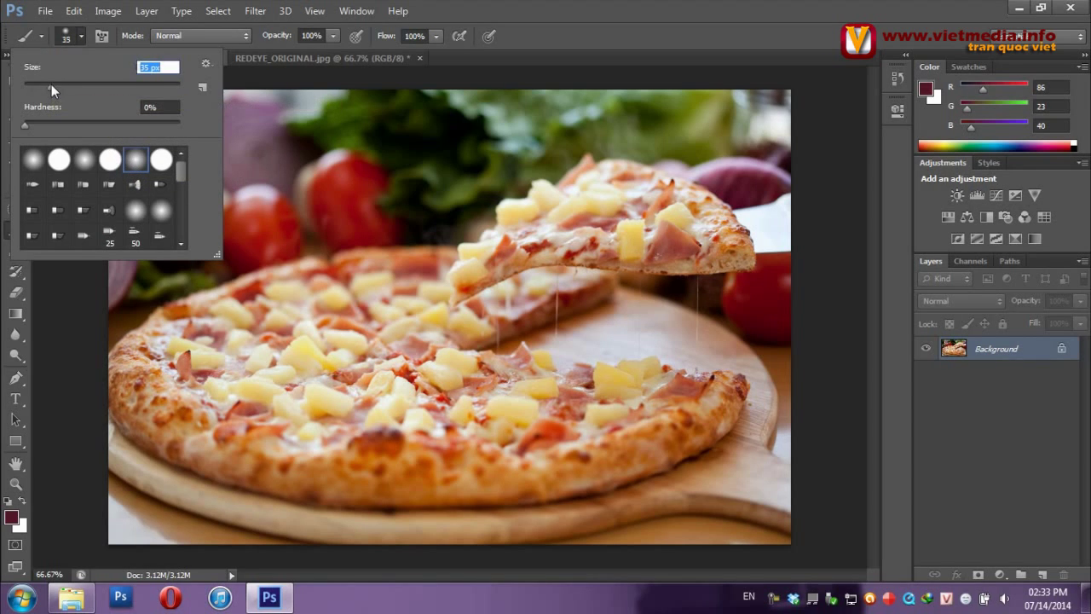
click(112, 86)
click(136, 87)
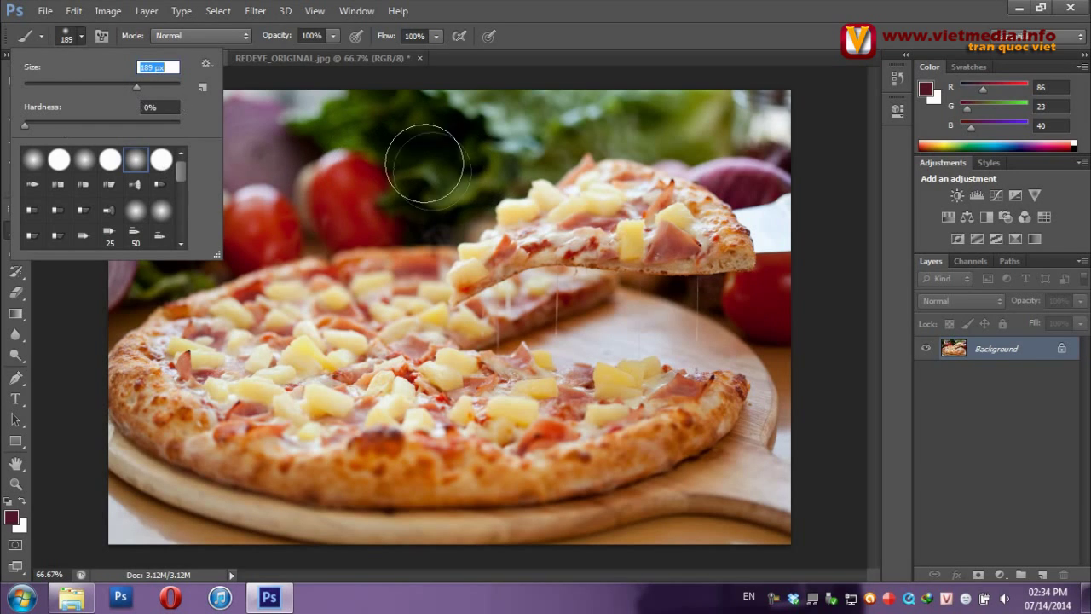
click(85, 160)
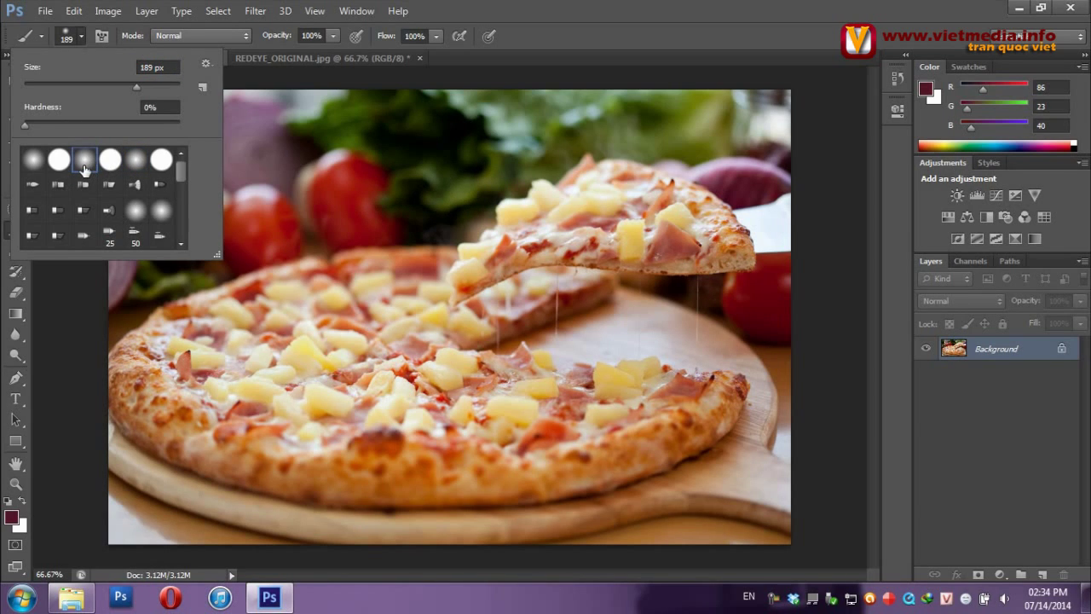
click(59, 161)
click(86, 160)
drag(281, 327, 635, 294)
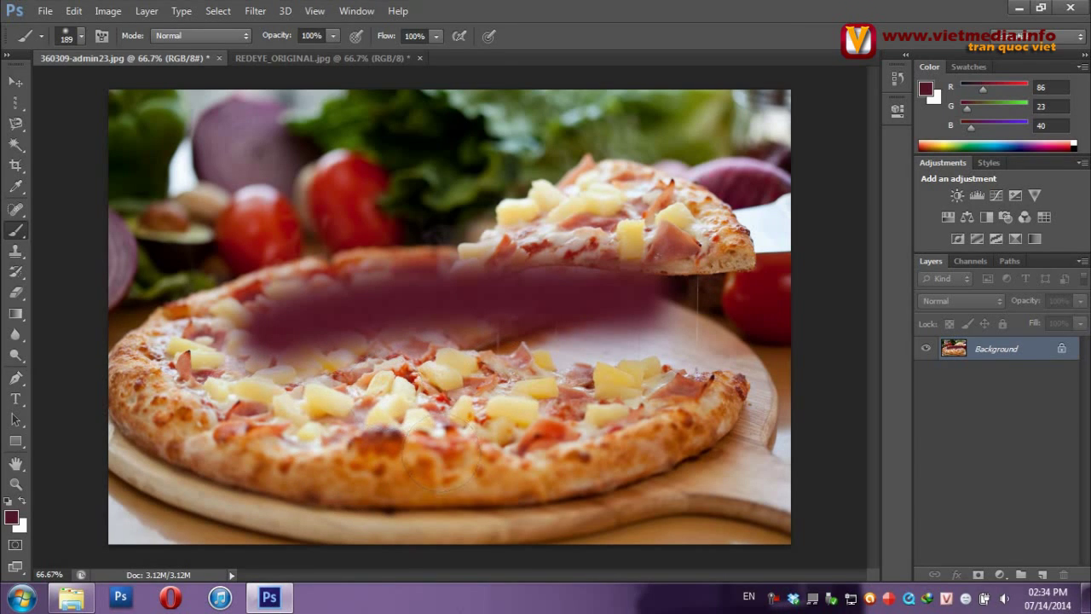
Switch to a hard-edged tip and paint a maroon band across the upper photo
click(82, 38)
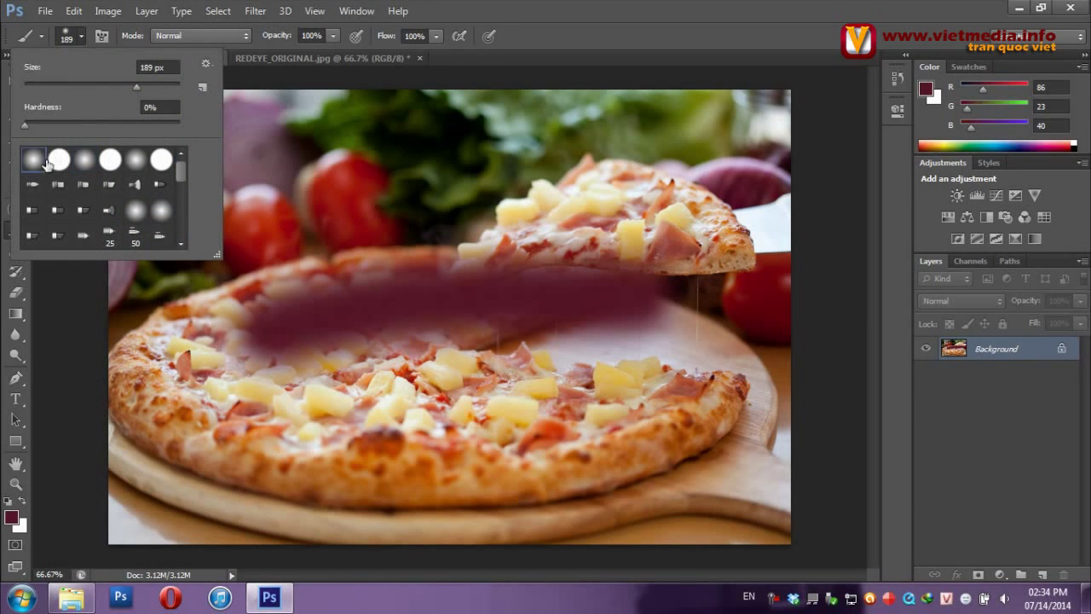
click(290, 205)
drag(277, 189, 569, 192)
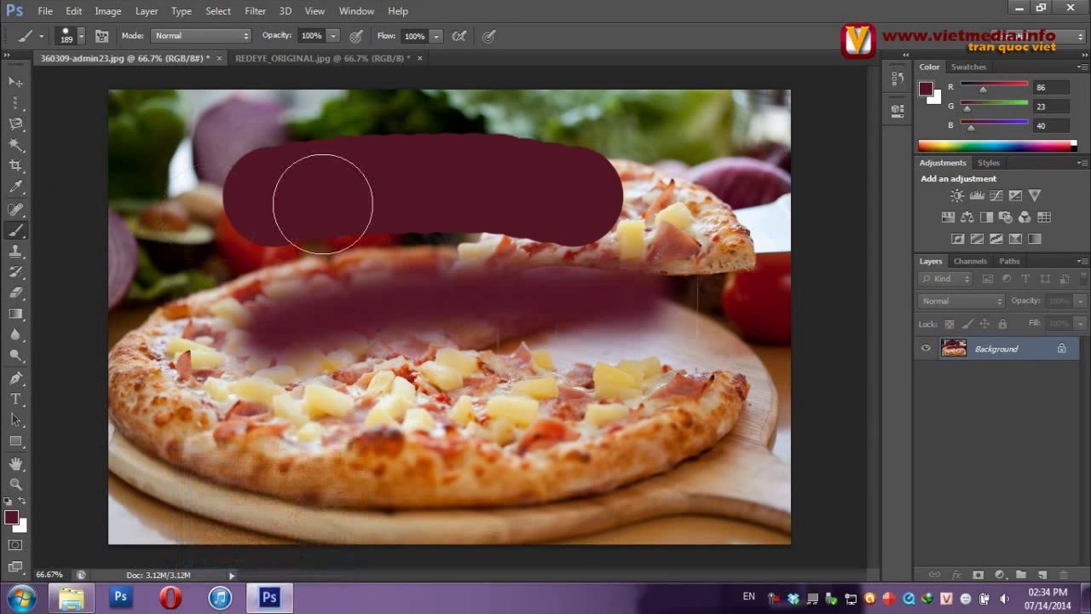
Set 0% hardness, choose the 134 px grass brush, and paint purple blades across the pizza
click(81, 36)
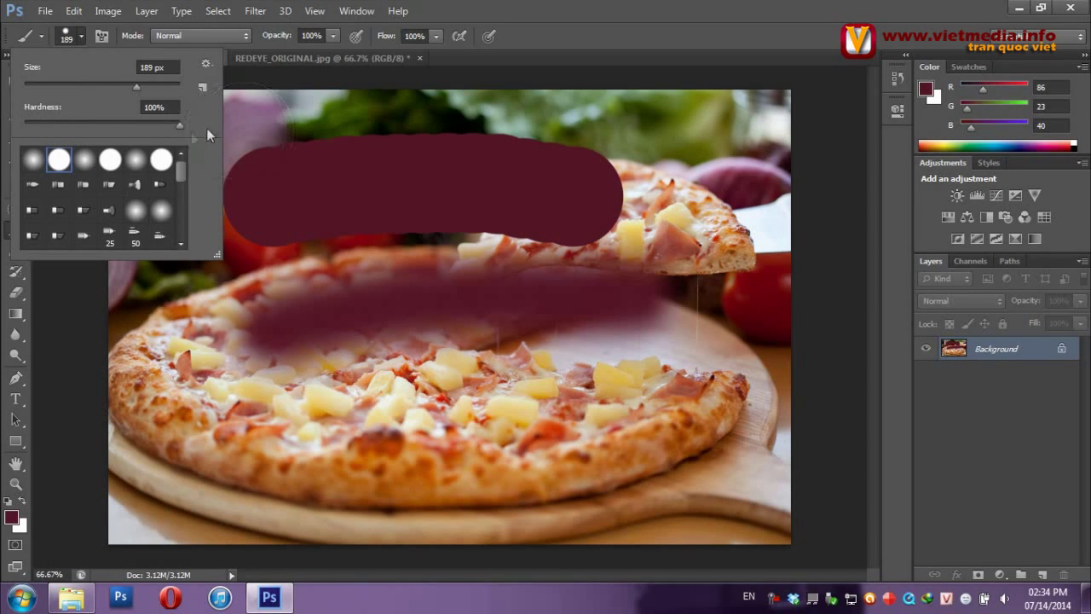
click(83, 161)
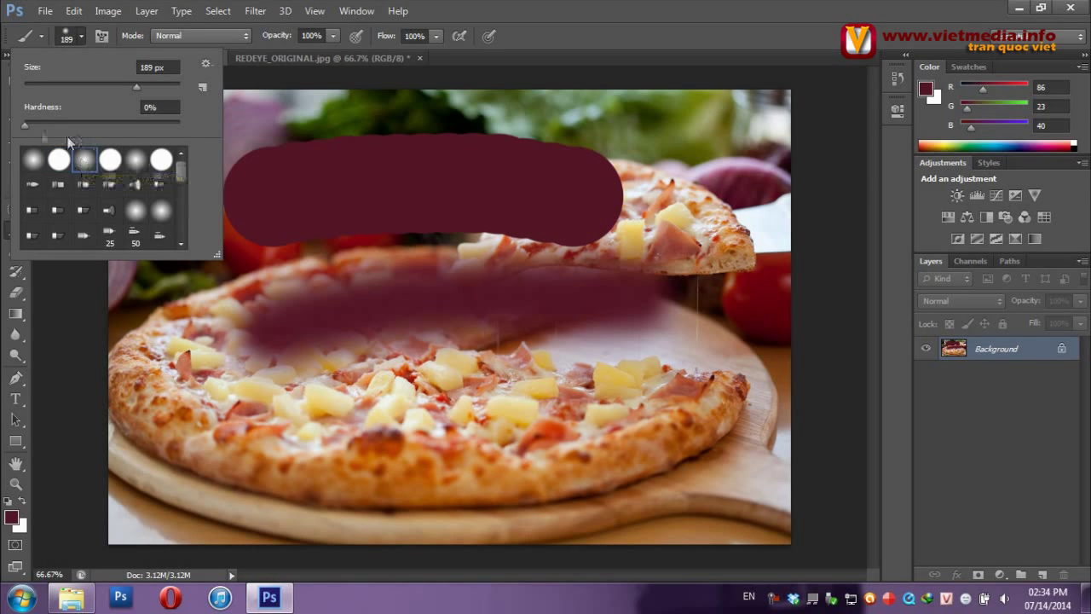
drag(26, 125, 43, 127)
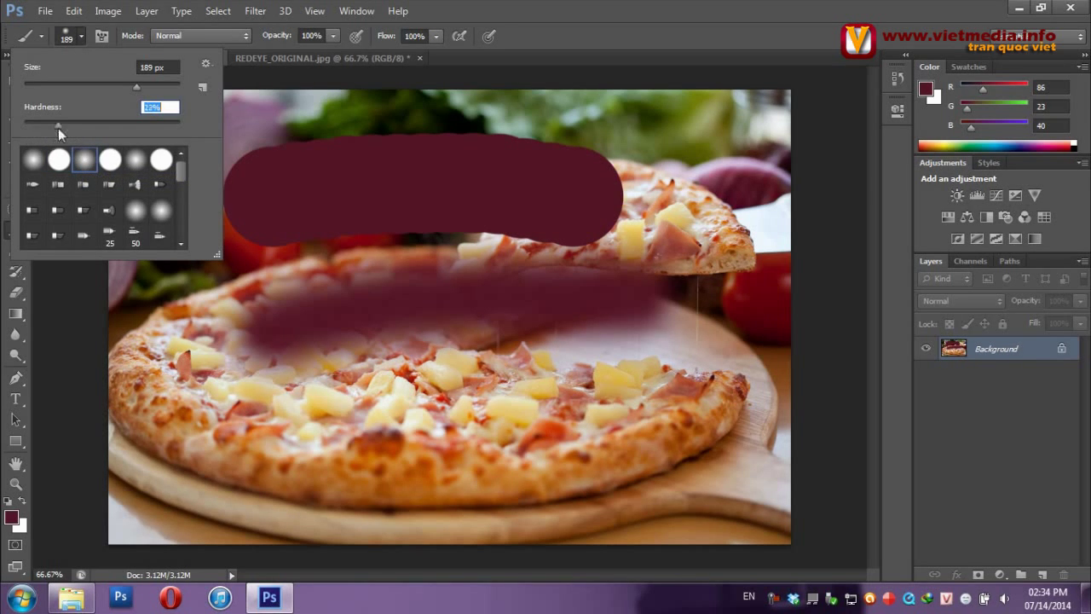
text(0)
key(Return)
drag(178, 173, 181, 212)
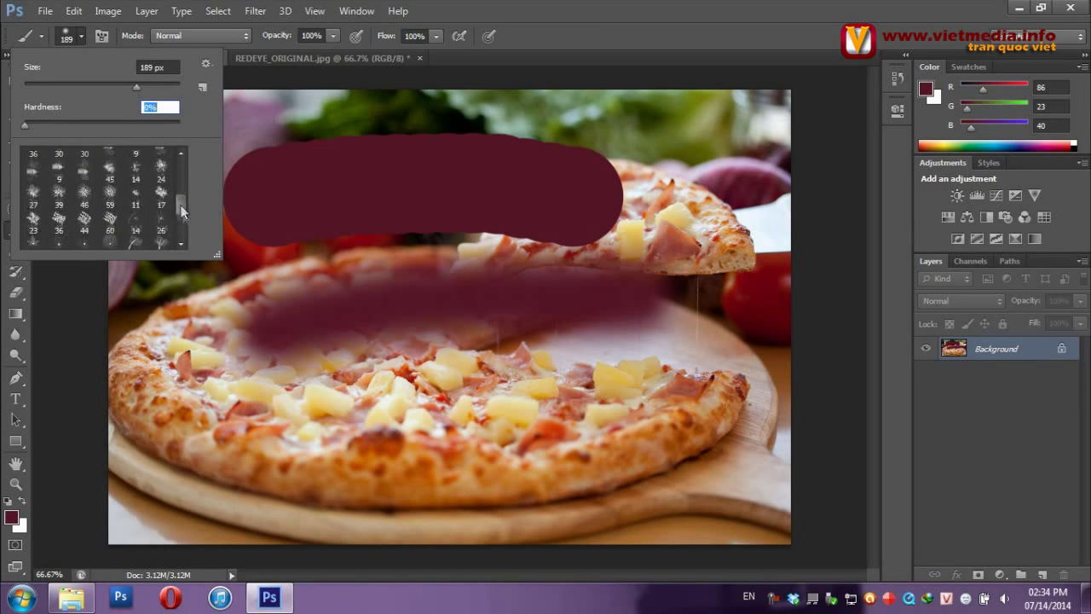
click(161, 220)
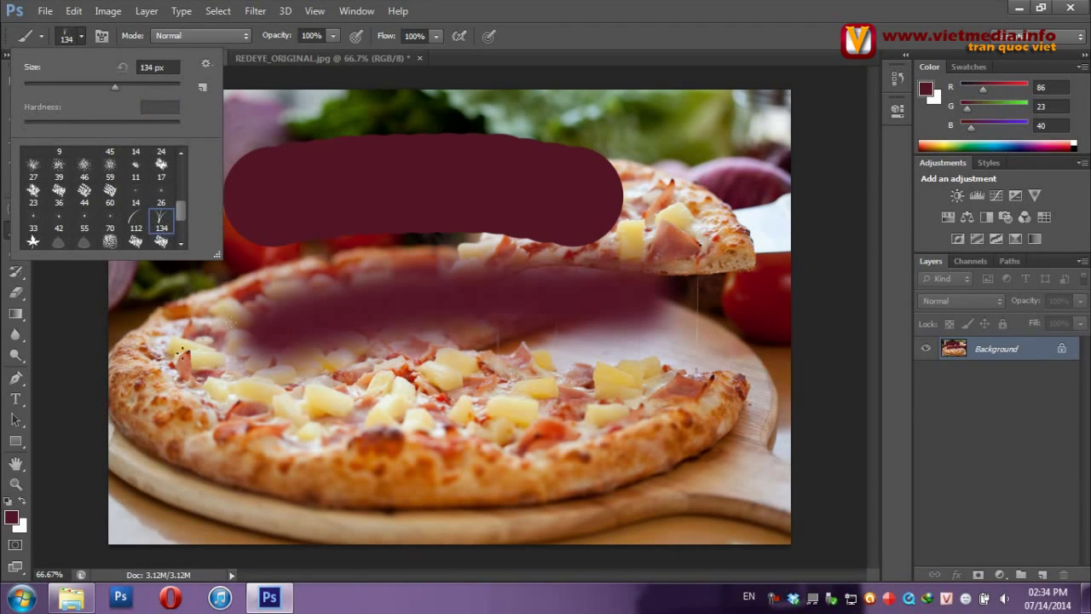
click(182, 358)
drag(188, 367, 588, 346)
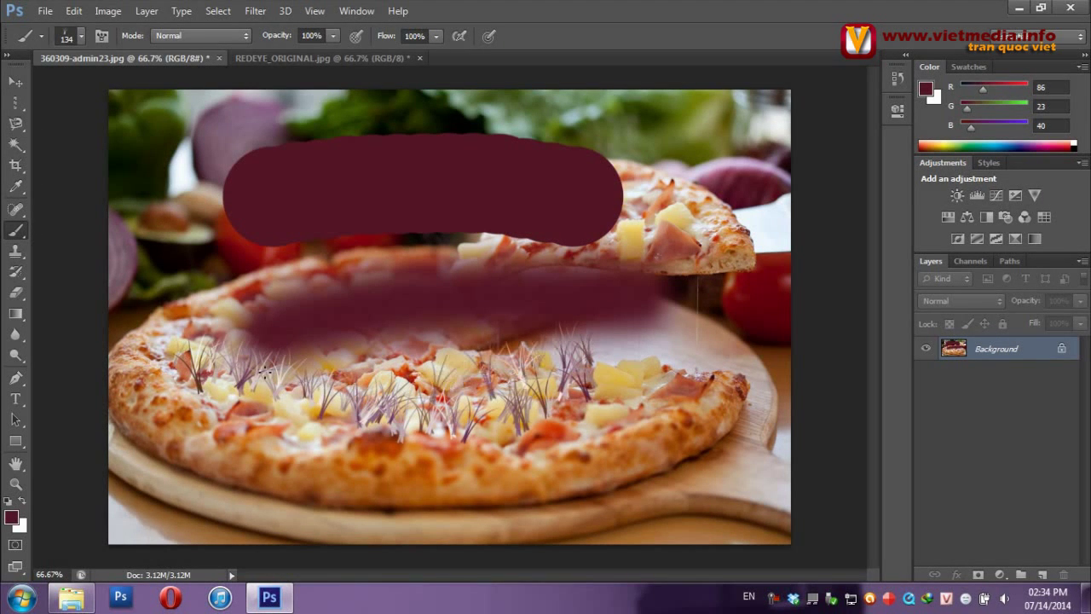
drag(149, 328, 375, 328)
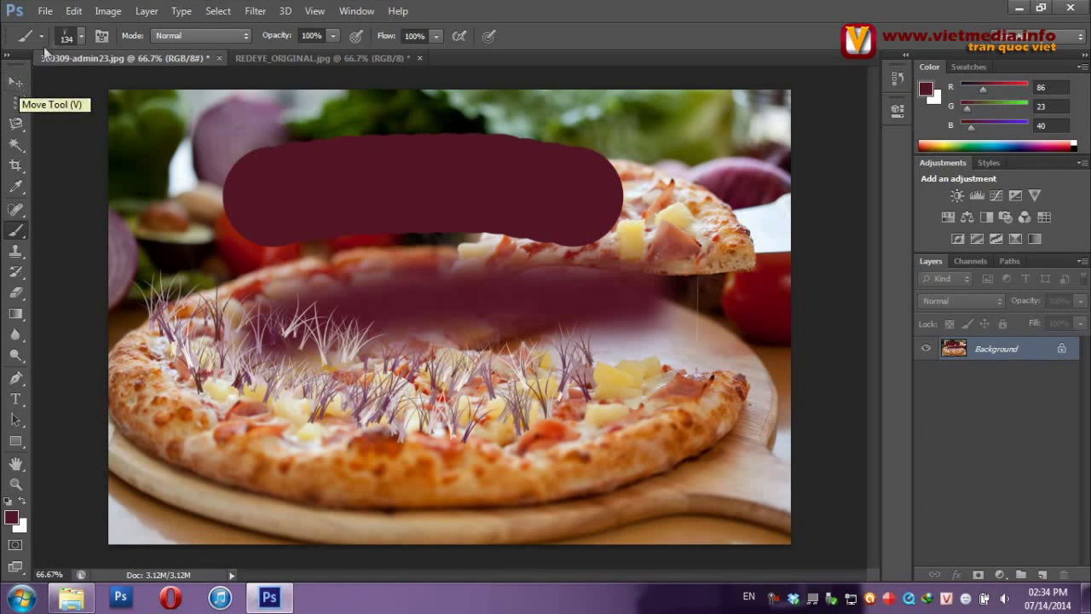
Paint faint blotchy maroon dabs over the lower crust and board with the 95 px brush
click(81, 36)
click(58, 242)
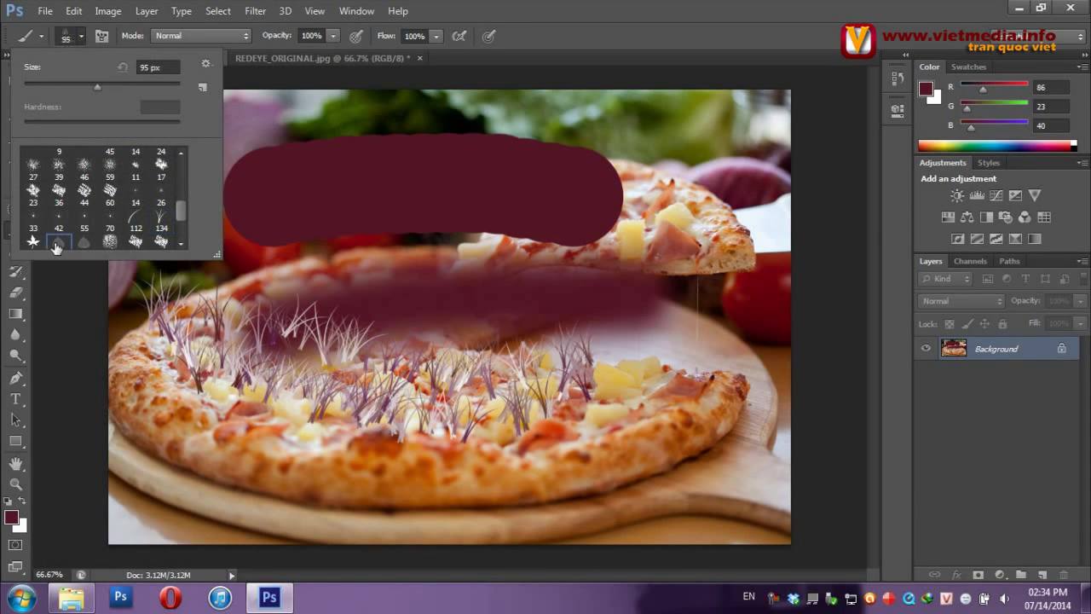
click(278, 187)
drag(278, 188, 249, 492)
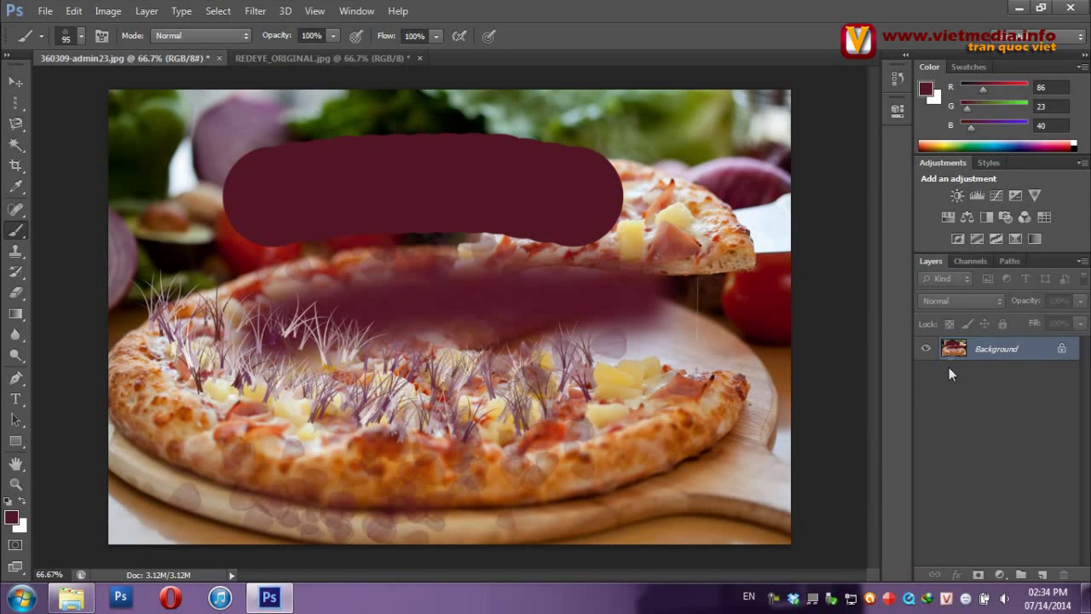
Show the History panel and revert to the original snapshot
click(898, 79)
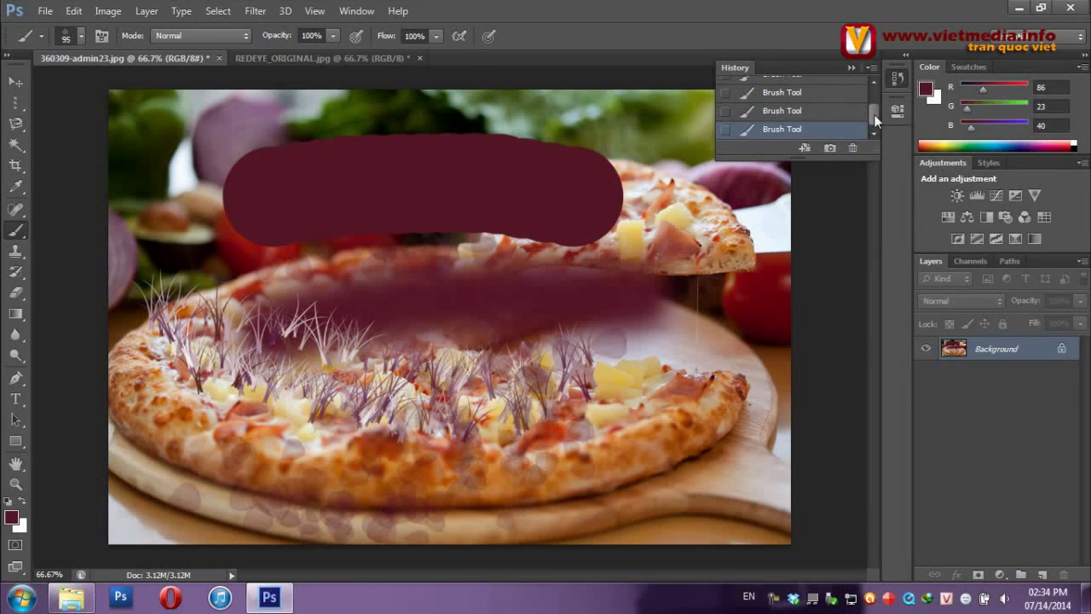
drag(876, 121, 876, 80)
click(802, 89)
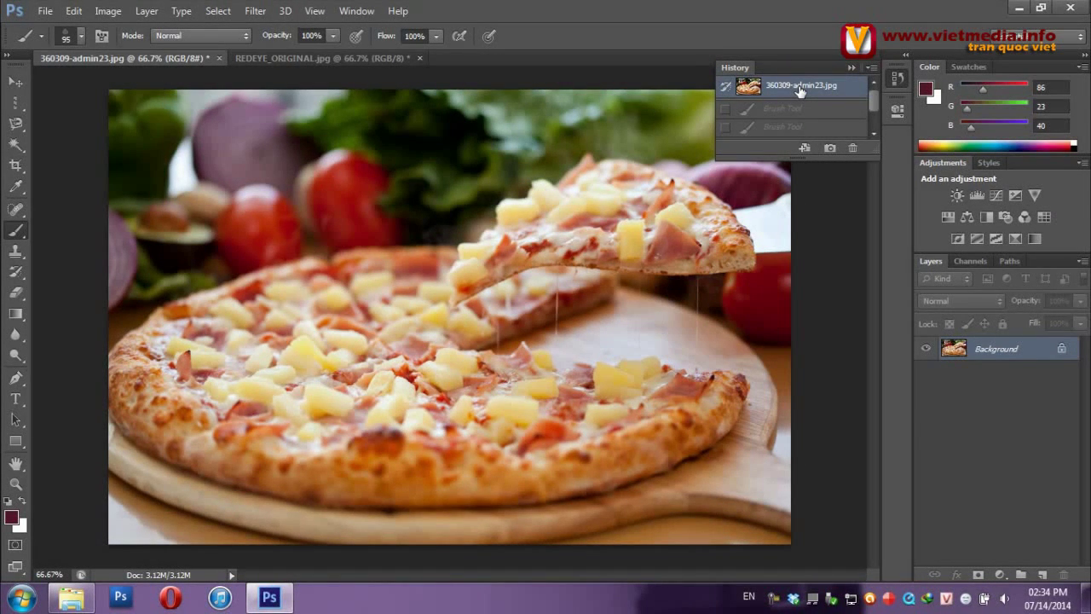
click(357, 11)
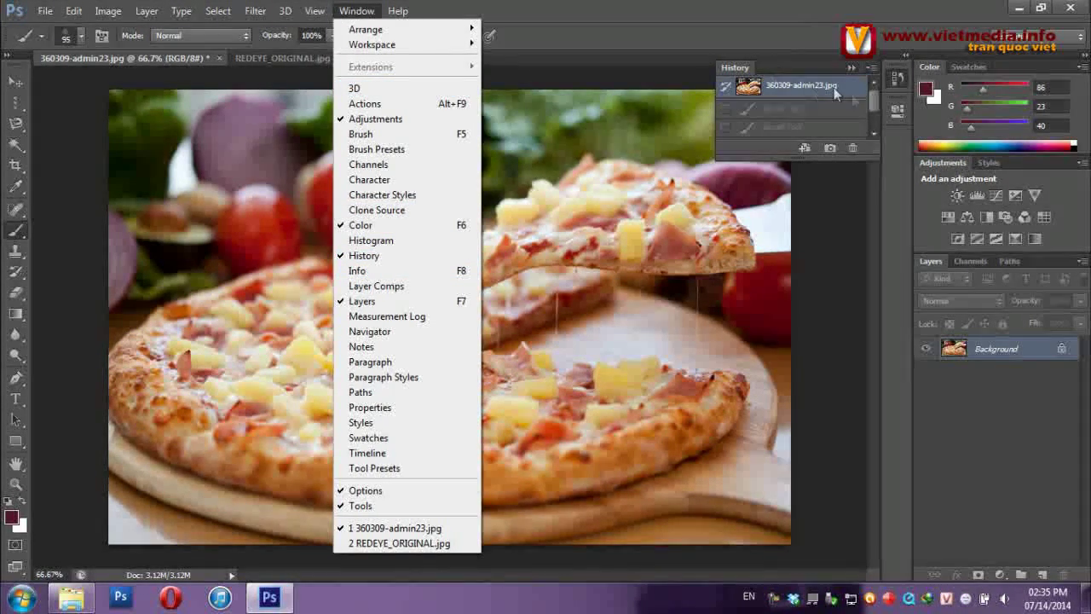
click(873, 103)
Compare a later painted state, return to the clean original, and select the Eraser
scroll(835, 113, down, 2)
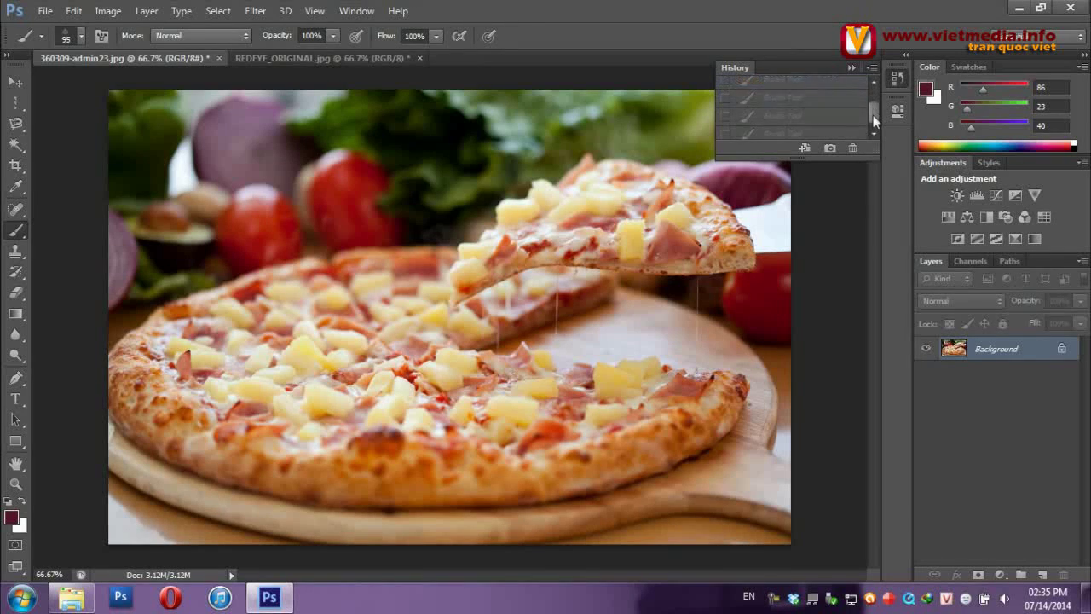
click(814, 107)
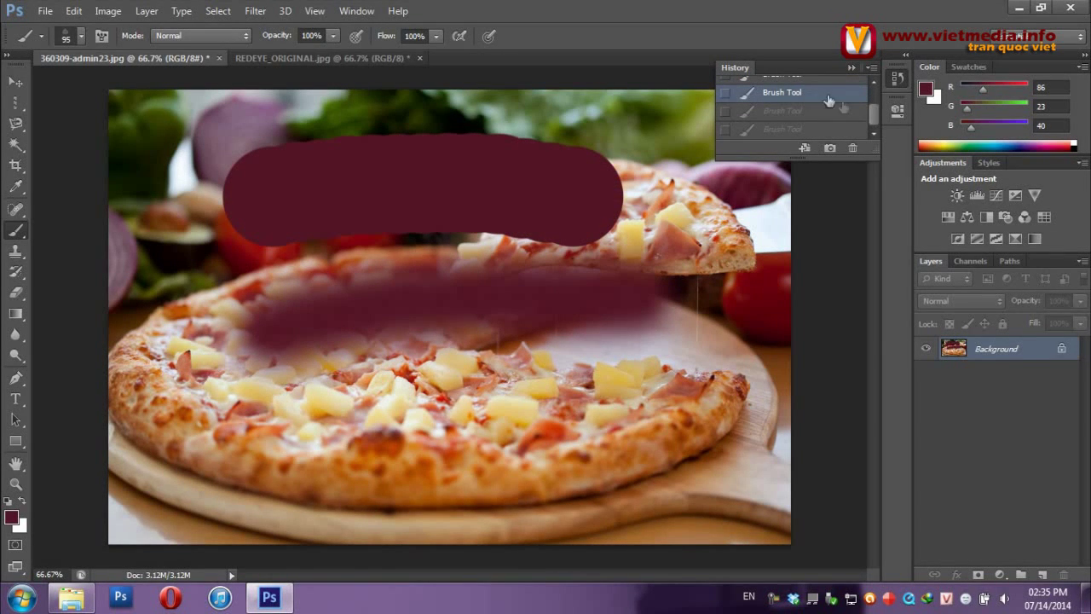
scroll(873, 115, up, 2)
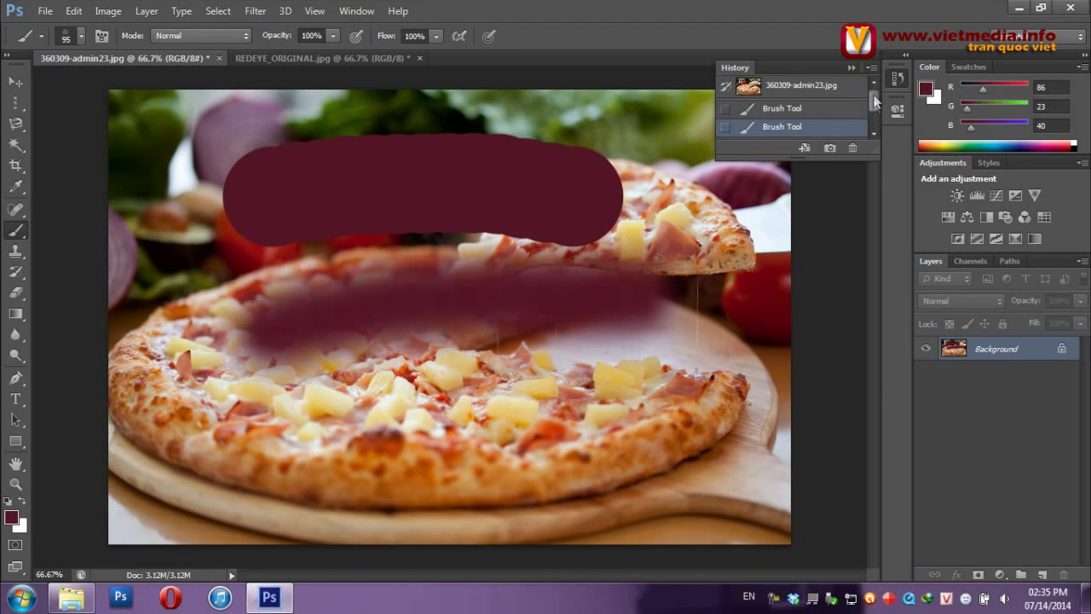
click(804, 87)
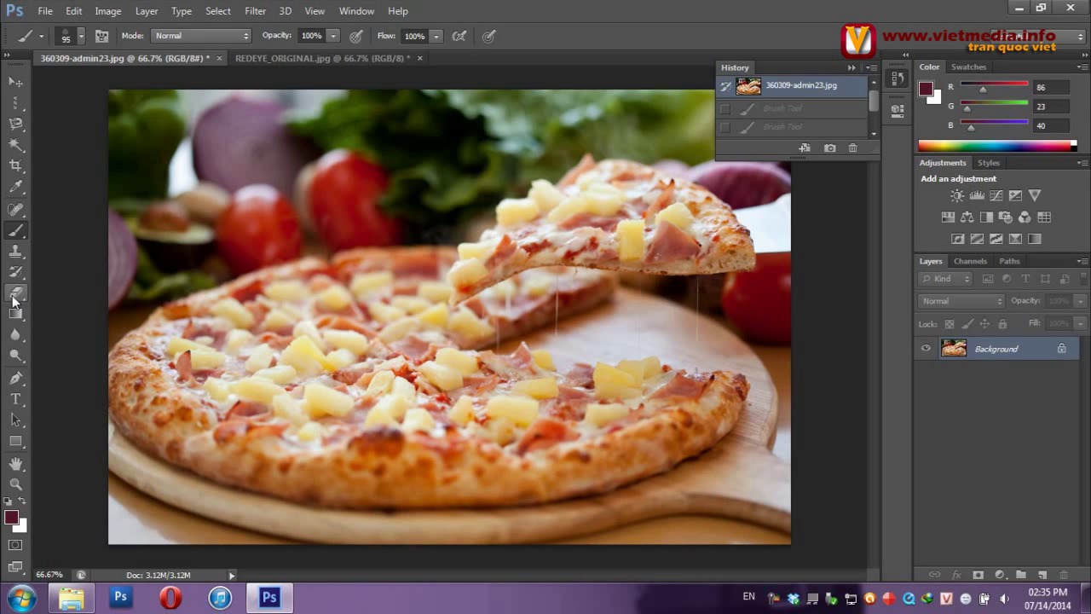
click(14, 297)
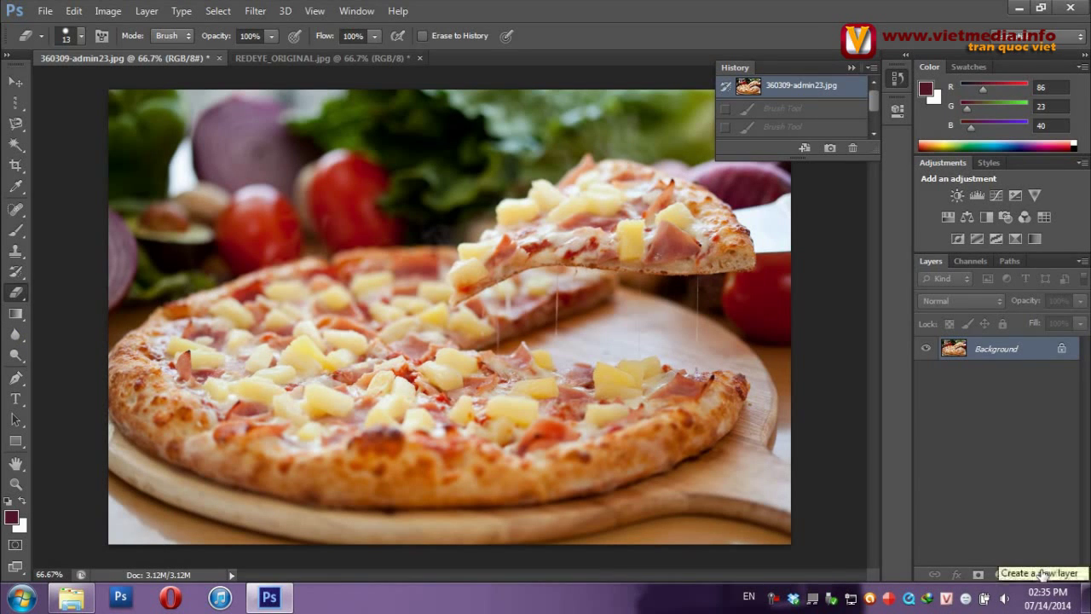
Add Layer 1 and fill it solid maroon with the Paint Bucket tool
click(1044, 575)
click(17, 316)
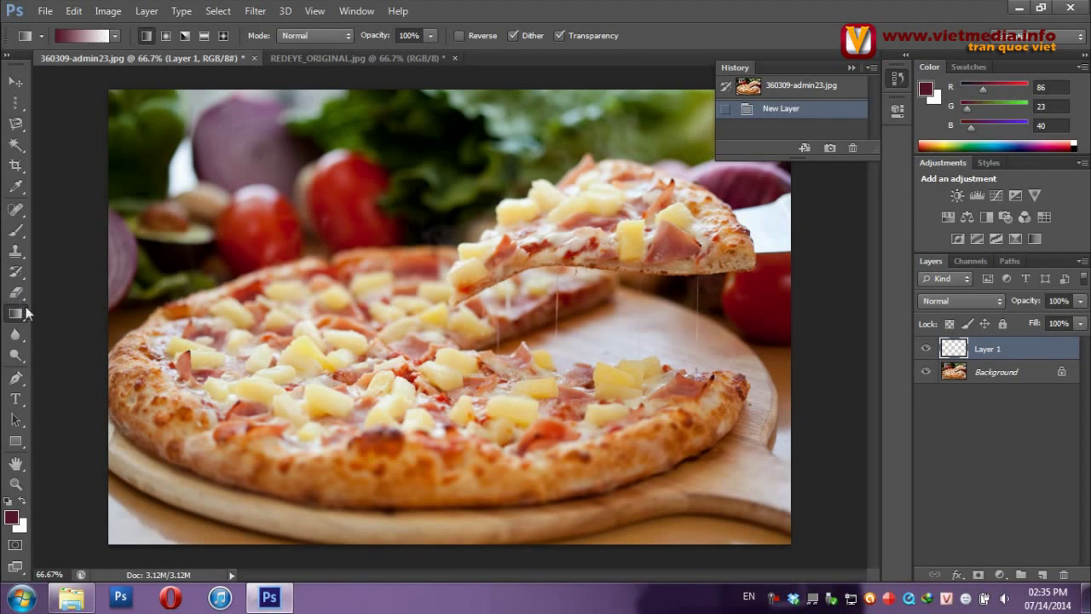
right_click(26, 318)
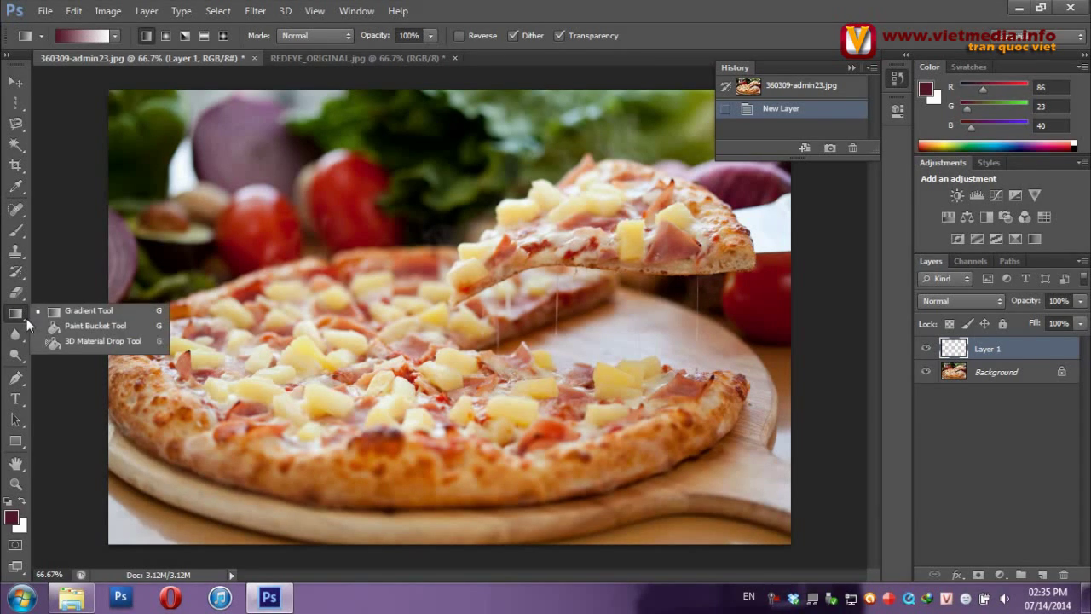
click(68, 330)
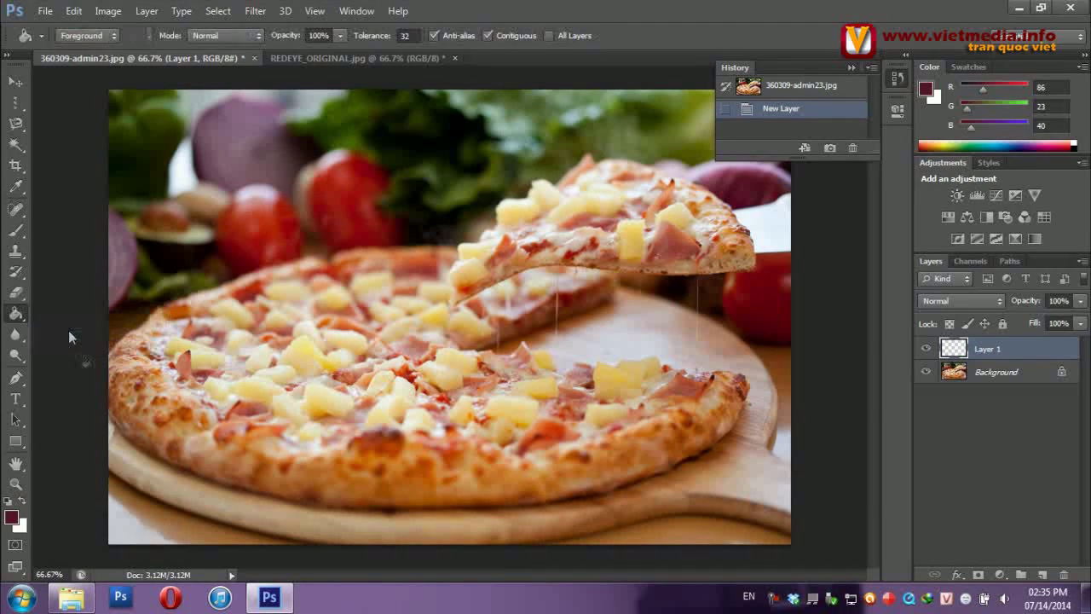
click(263, 234)
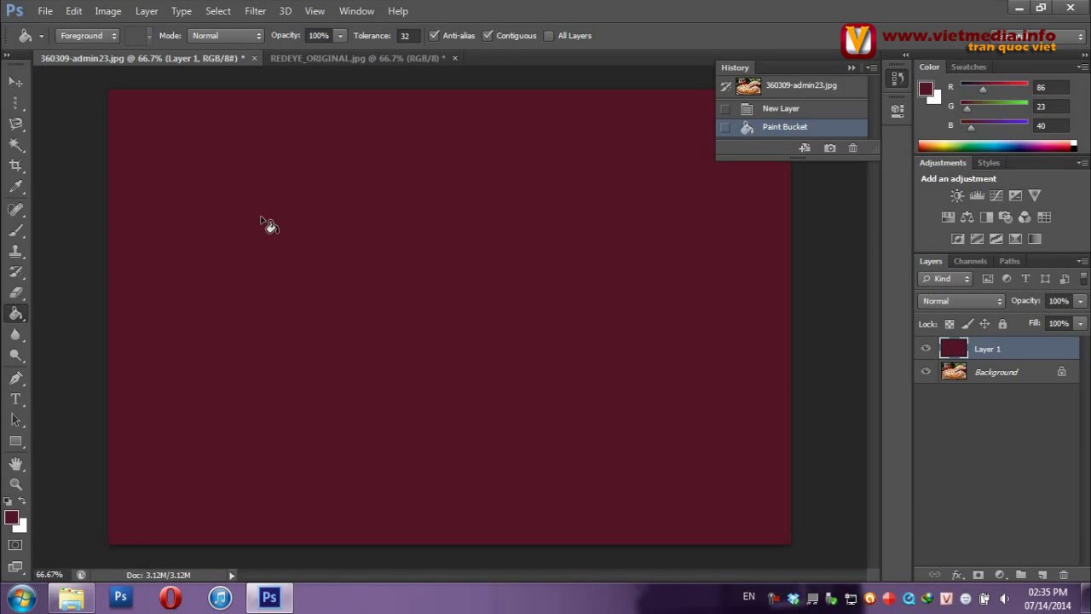
right_click(24, 315)
Drag the rainbow preset gradient diagonally across Layer 1, from upper left to lower right
click(82, 311)
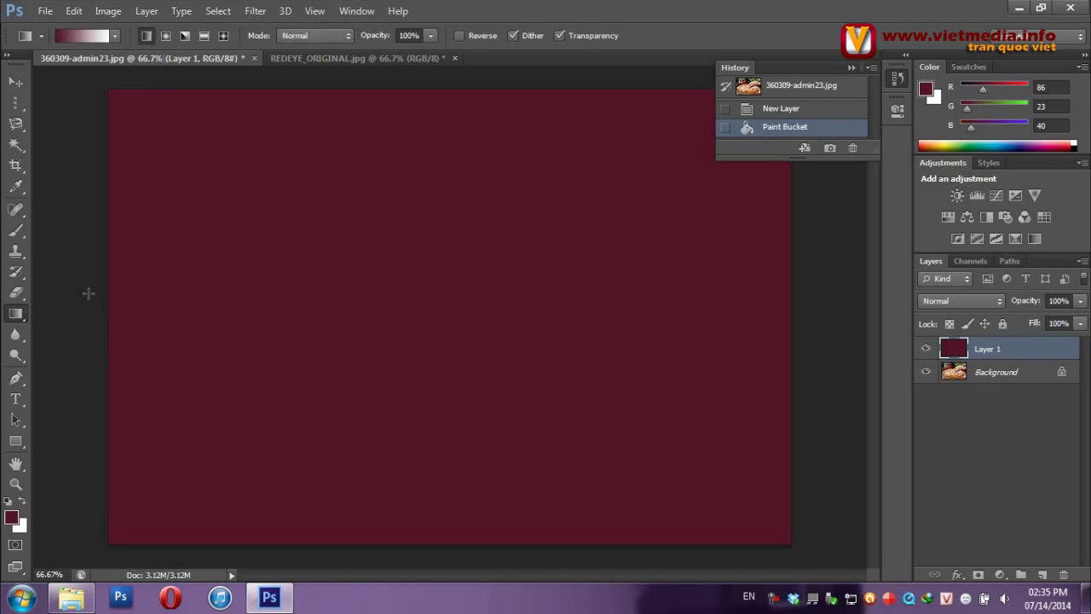
click(116, 36)
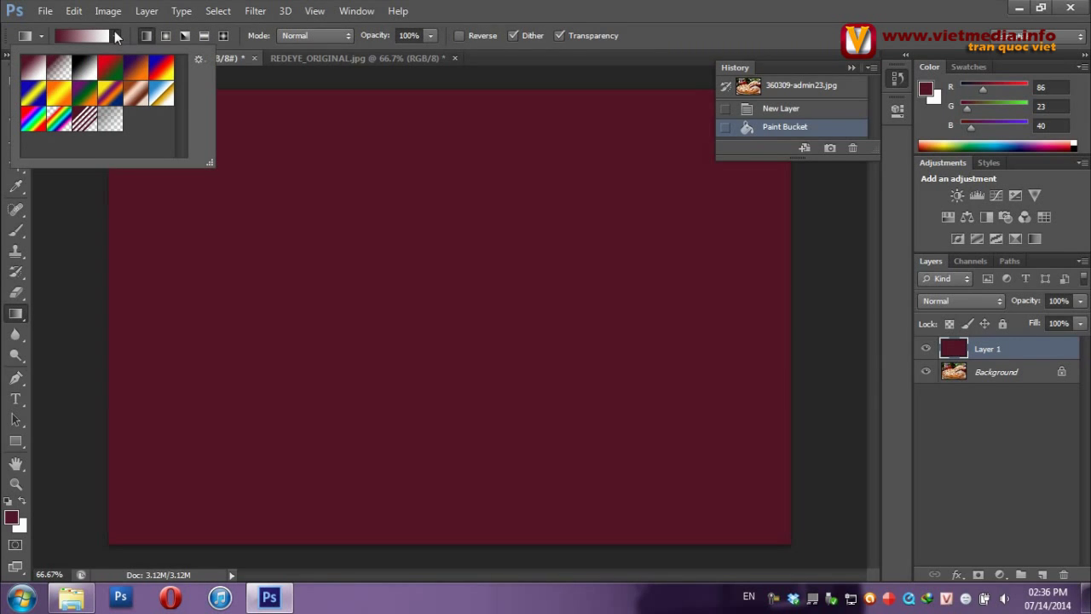
click(63, 121)
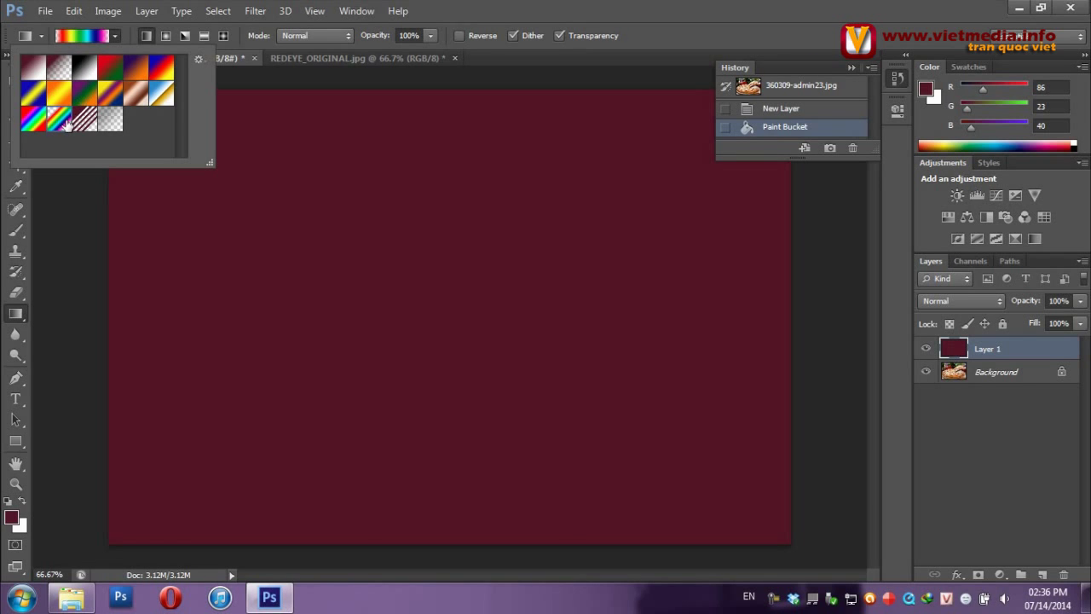
drag(327, 128, 646, 470)
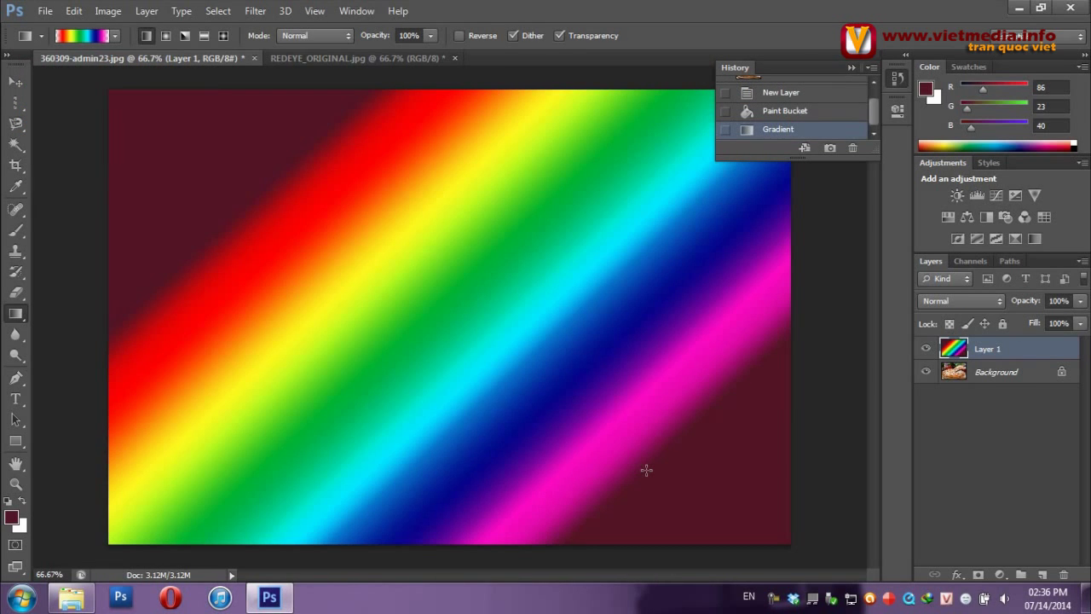
click(116, 36)
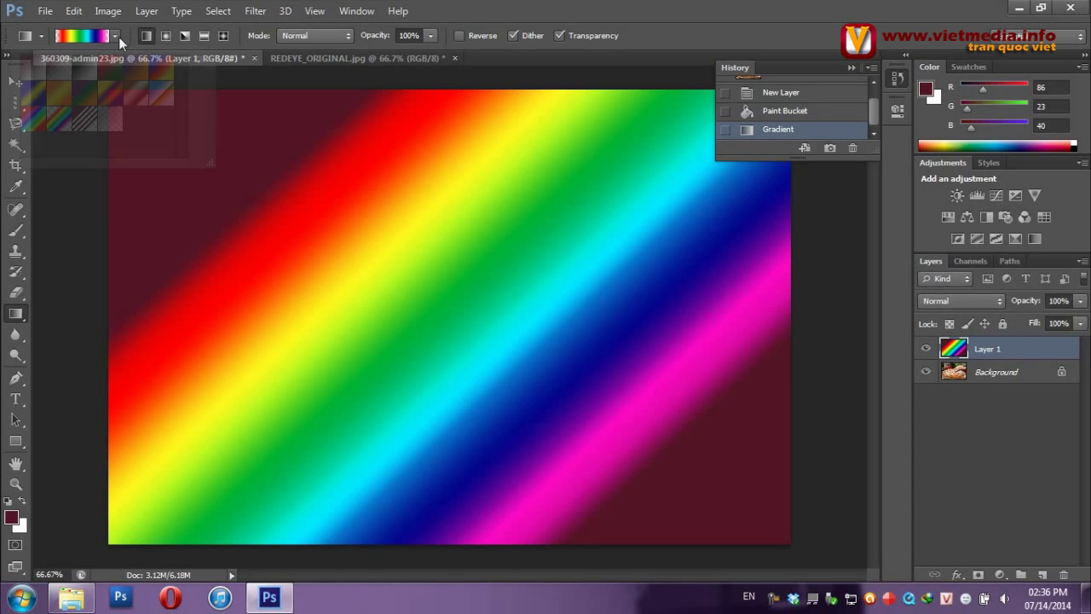
click(118, 38)
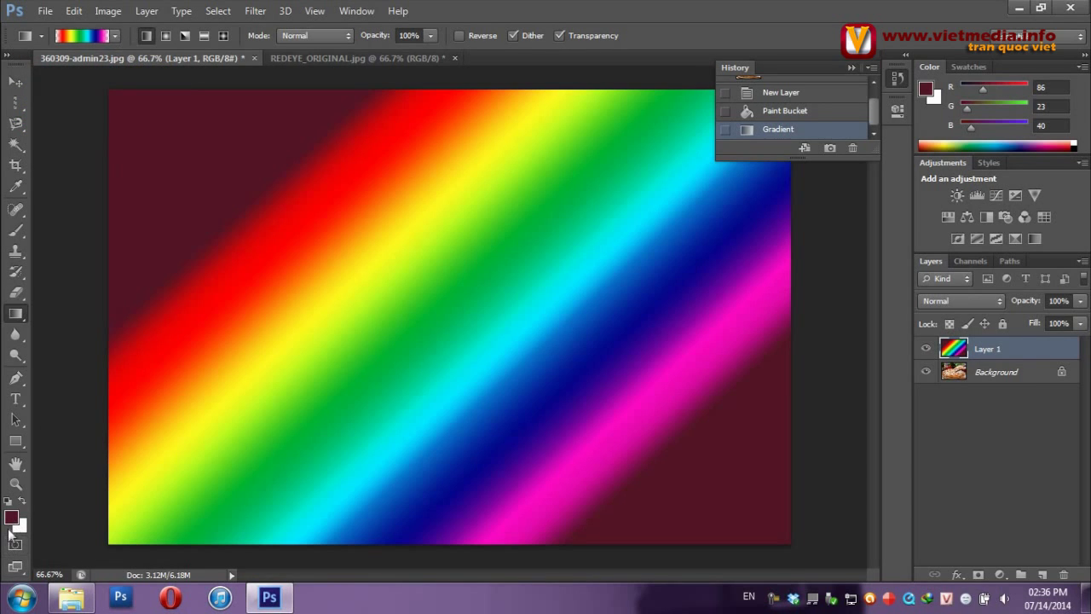